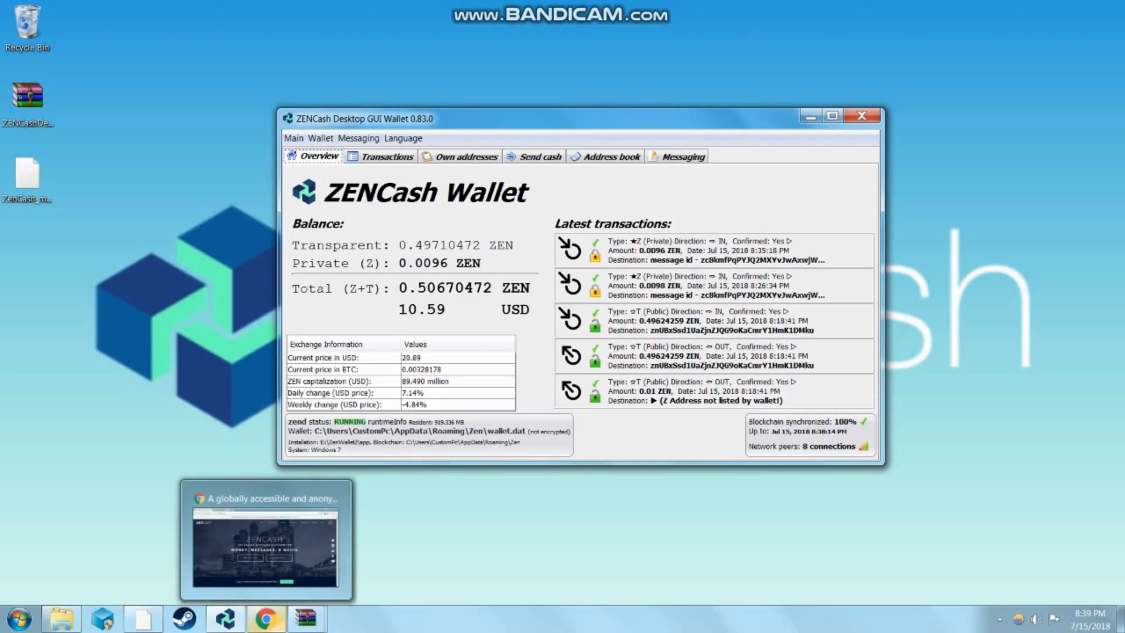
Switch to Chrome and open the download page for the Windows full client from the ZenCash site's official wallets
{"action": "left_click", "coordinate": [266, 618]}
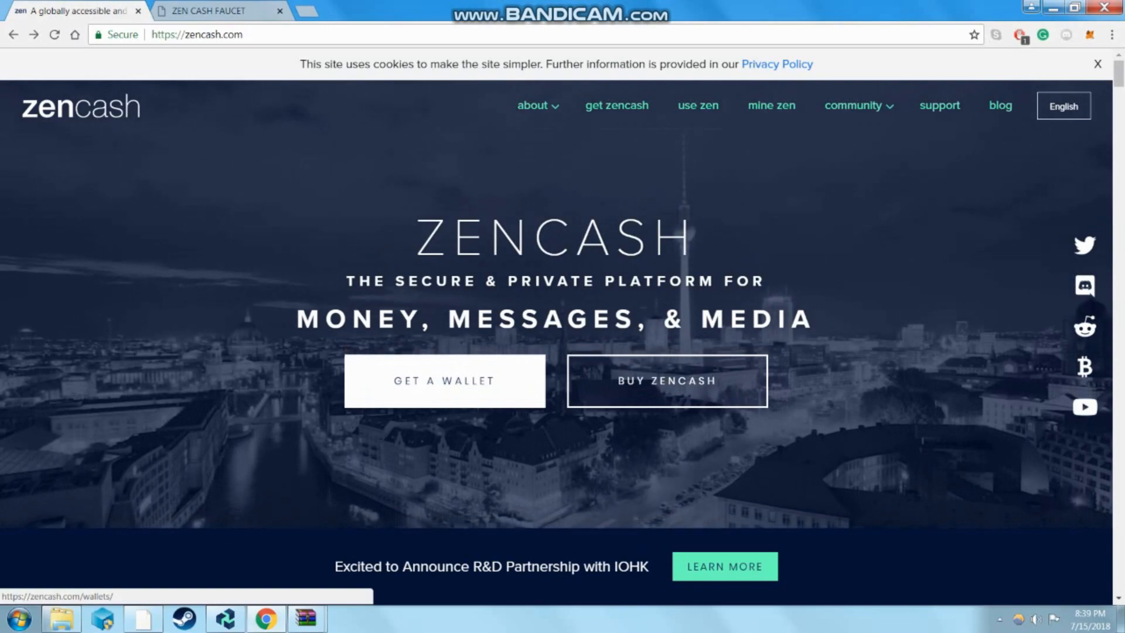
{"action": "left_click", "coordinate": [445, 381]}
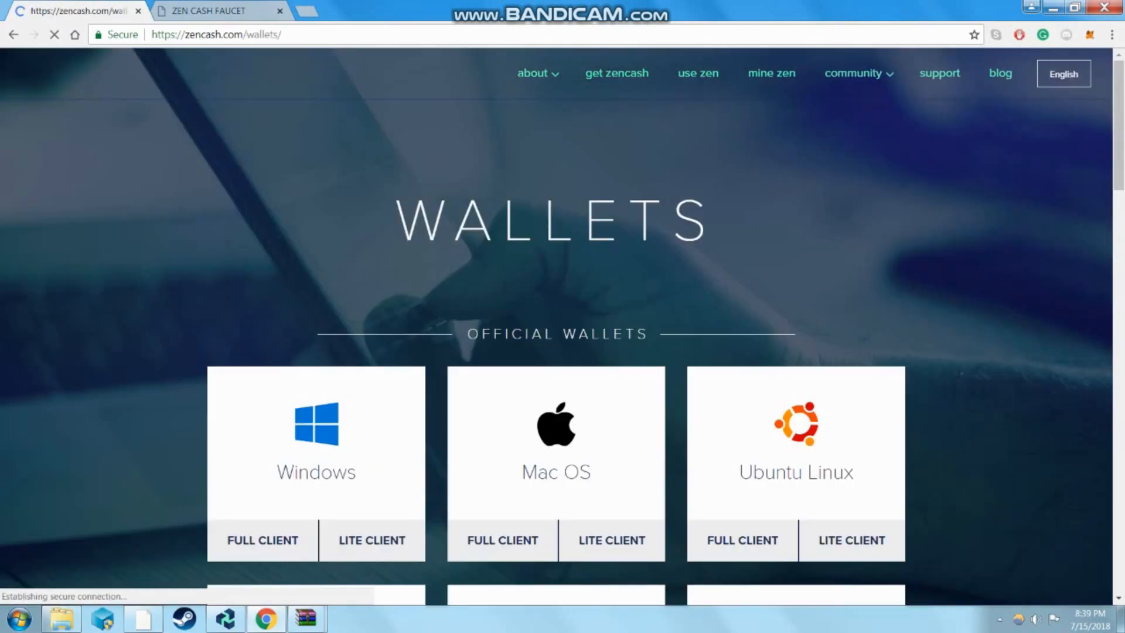
{"action": "scroll", "coordinate": [556, 328], "scroll_direction": "down", "scroll_amount": 3}
{"action": "scroll", "coordinate": [556, 328], "scroll_direction": "down", "scroll_amount": 1}
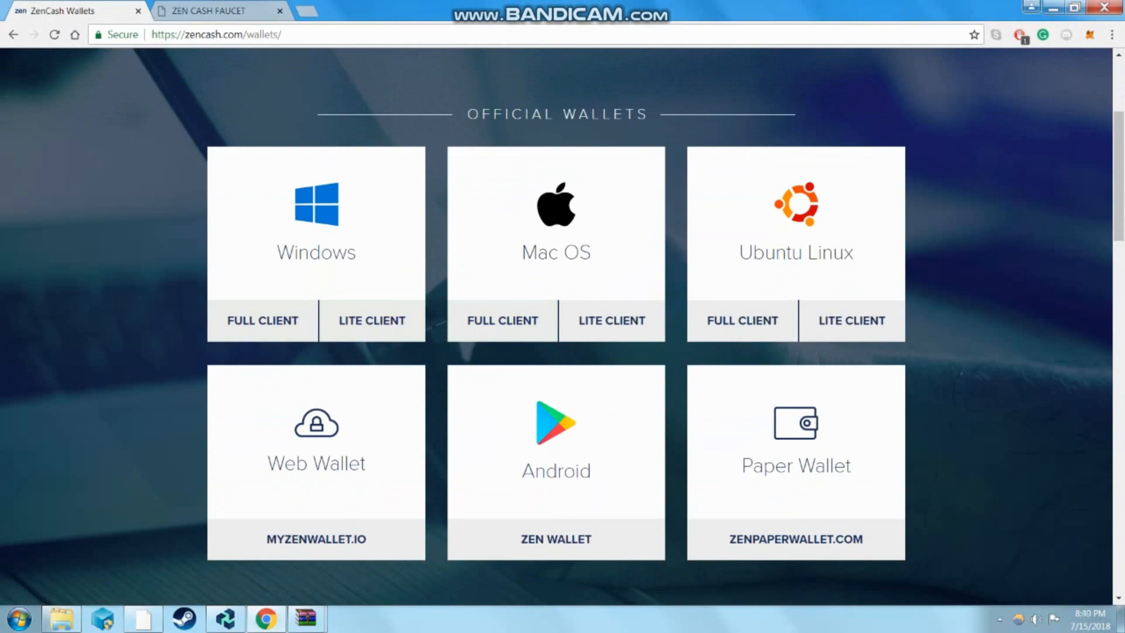
{"action": "left_click", "coordinate": [263, 320]}
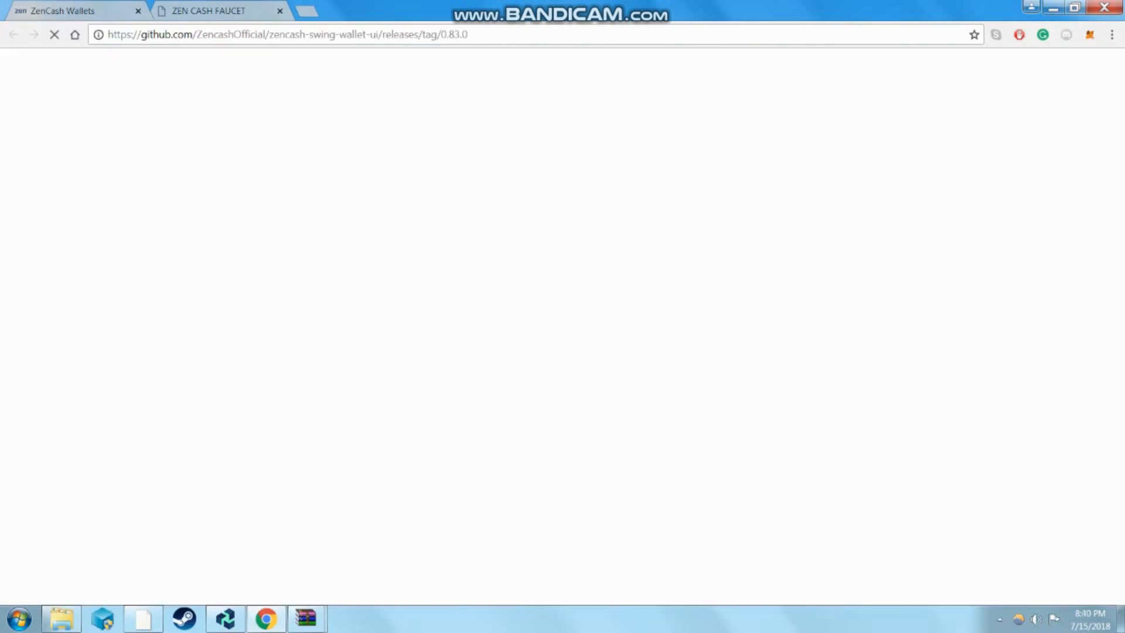
{"action": "scroll", "coordinate": [563, 325], "scroll_direction": "down", "scroll_amount": 2}
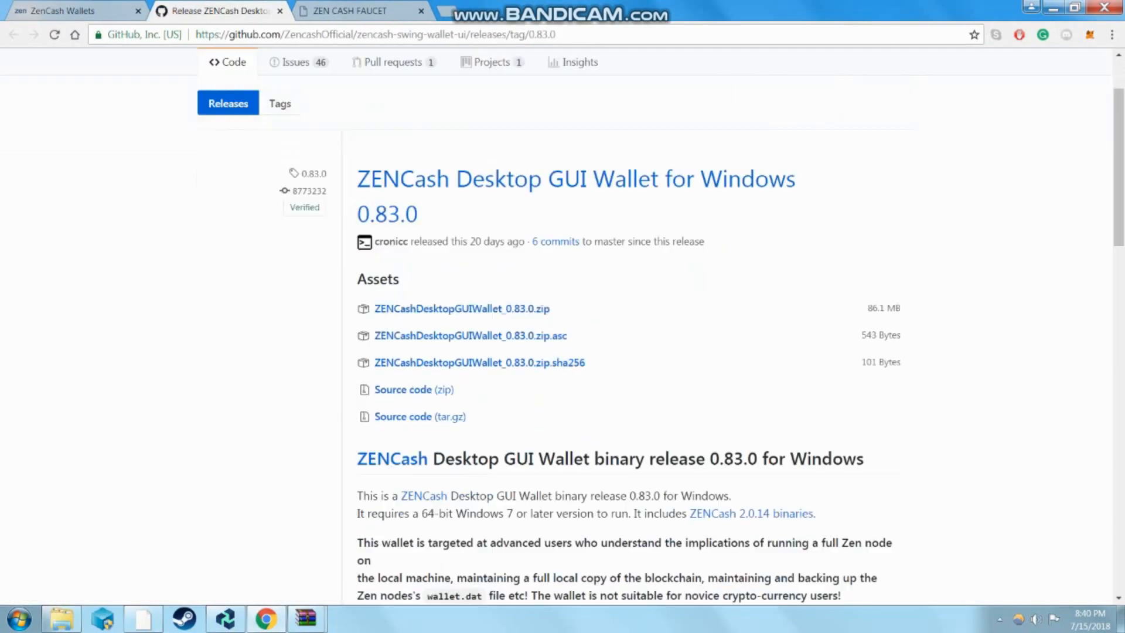
{"action": "scroll", "coordinate": [562, 326], "scroll_direction": "up", "scroll_amount": 1}
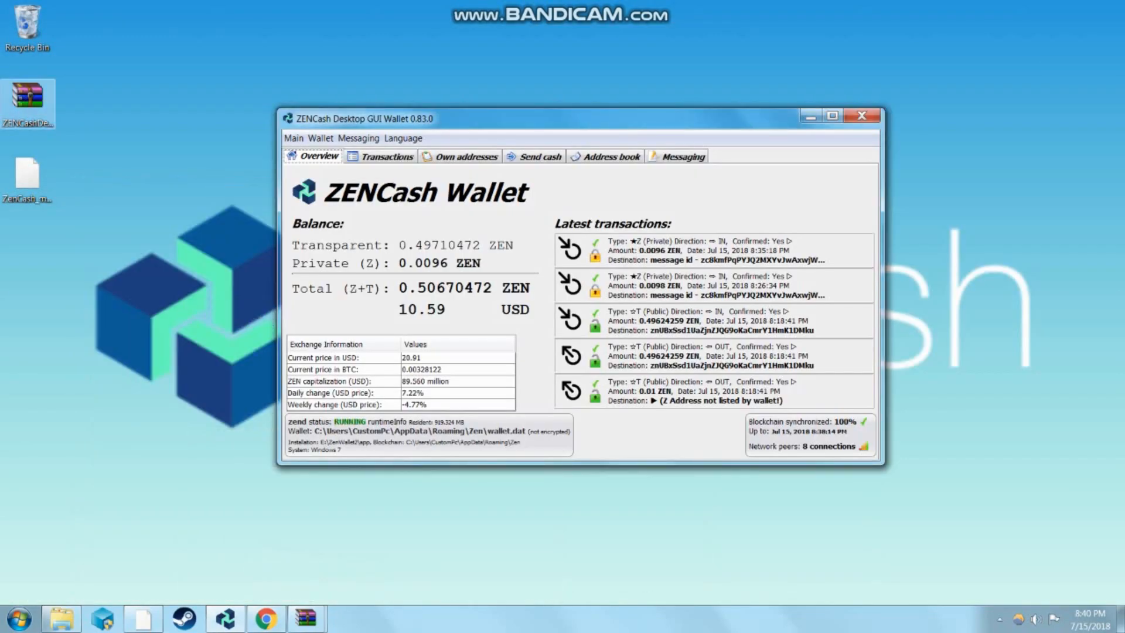
Open the ZENCashDesktopGUIWallet_0.83.0 archive from the desktop and look through its files, then minimize it
{"action": "double_click", "coordinate": [27, 97]}
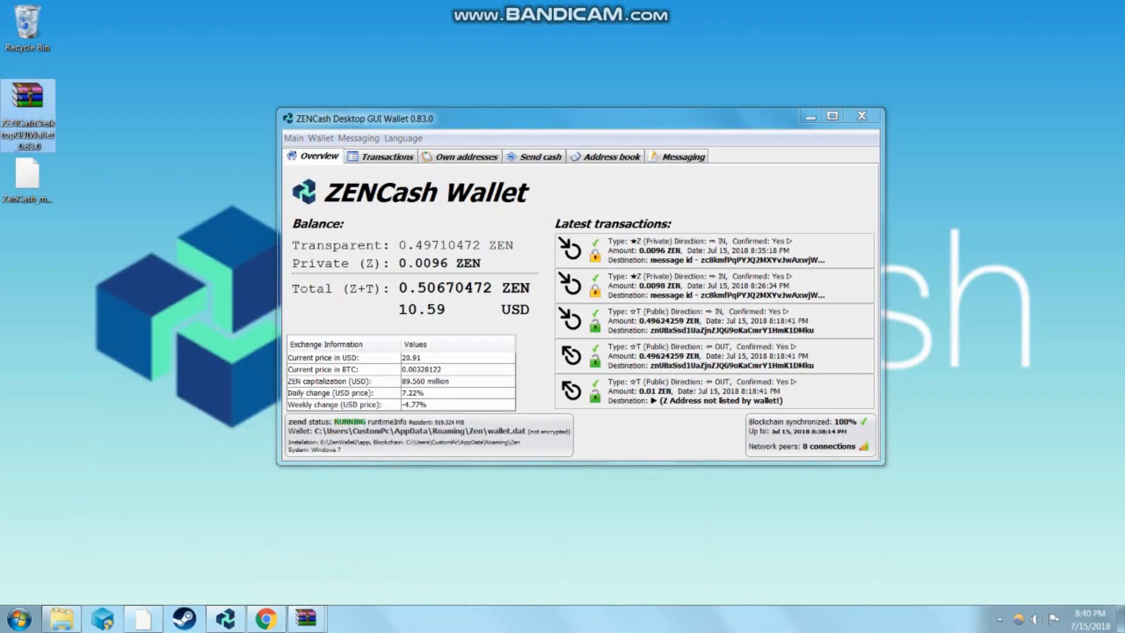
{"action": "scroll", "coordinate": [516, 439], "scroll_direction": "down", "scroll_amount": 9}
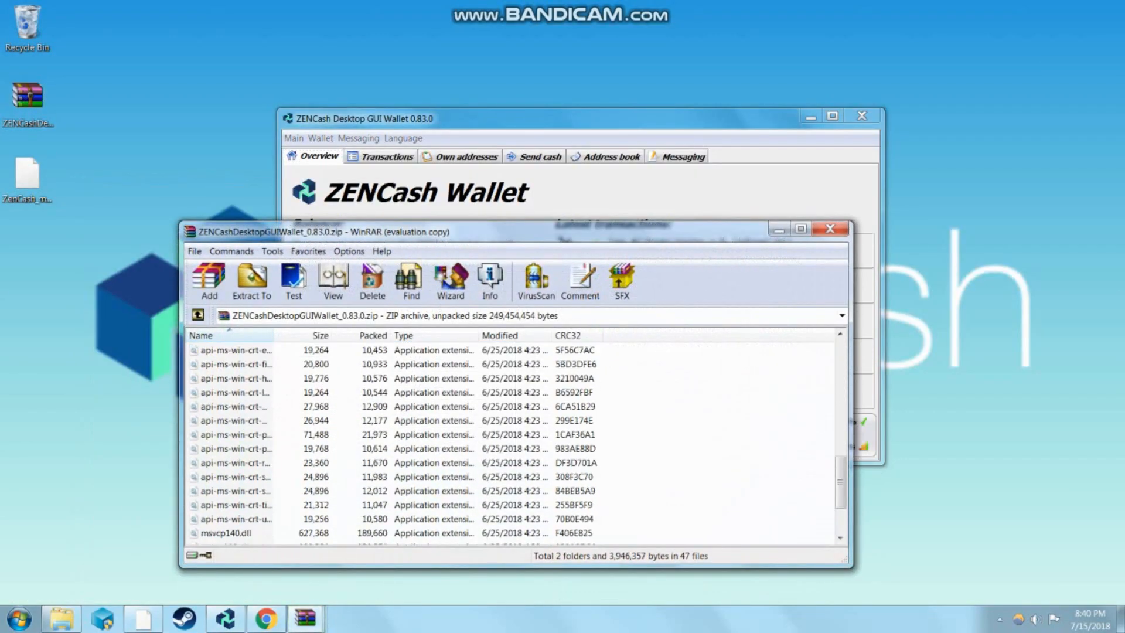
{"action": "left_click", "coordinate": [613, 336]}
{"action": "scroll", "coordinate": [511, 440], "scroll_direction": "down", "scroll_amount": 2}
{"action": "scroll", "coordinate": [510, 440], "scroll_direction": "up", "scroll_amount": 12}
{"action": "scroll", "coordinate": [511, 439], "scroll_direction": "down", "scroll_amount": 5}
{"action": "scroll", "coordinate": [511, 439], "scroll_direction": "down", "scroll_amount": 7}
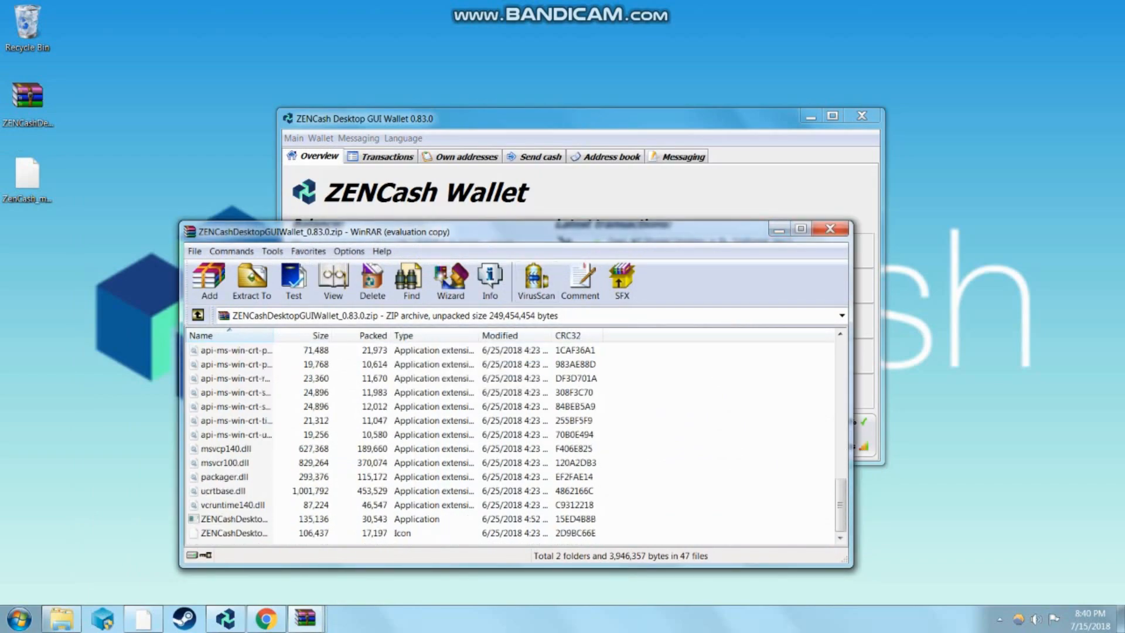
{"action": "left_click", "coordinate": [779, 230]}
Switch to the ZenWallet2 folder and locate the ZENCashDesktopGUIWallet application file, then minimize the folder
{"action": "left_click", "coordinate": [61, 618]}
{"action": "scroll", "coordinate": [586, 283], "scroll_direction": "up", "scroll_amount": 10}
{"action": "scroll", "coordinate": [586, 283], "scroll_direction": "down", "scroll_amount": 10}
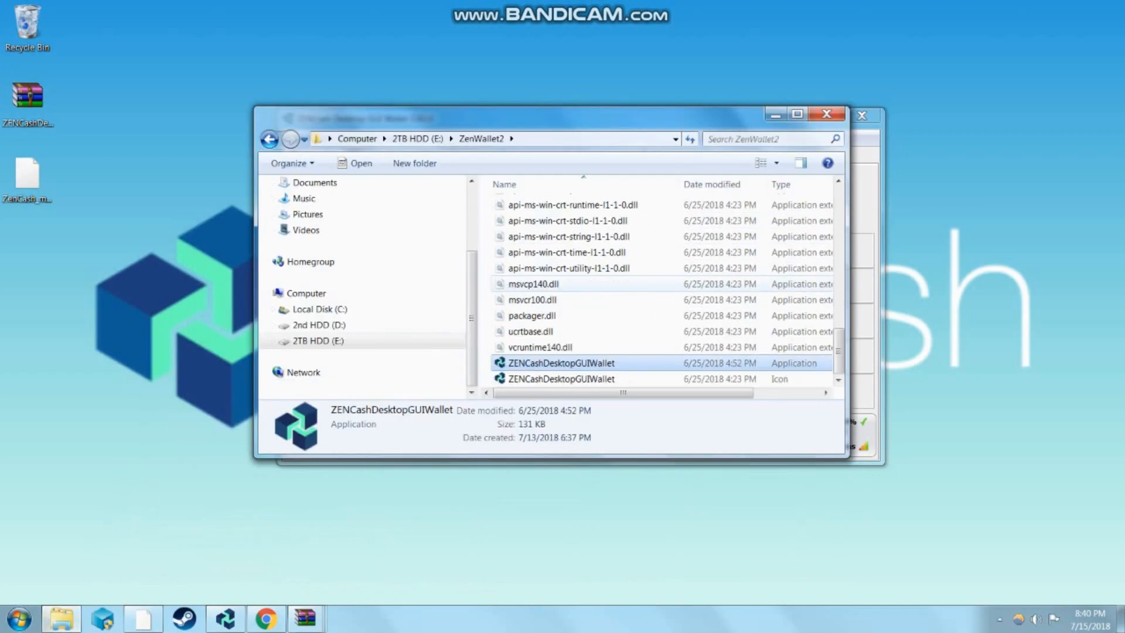
{"action": "left_click", "coordinate": [630, 377]}
{"action": "left_click", "coordinate": [630, 363]}
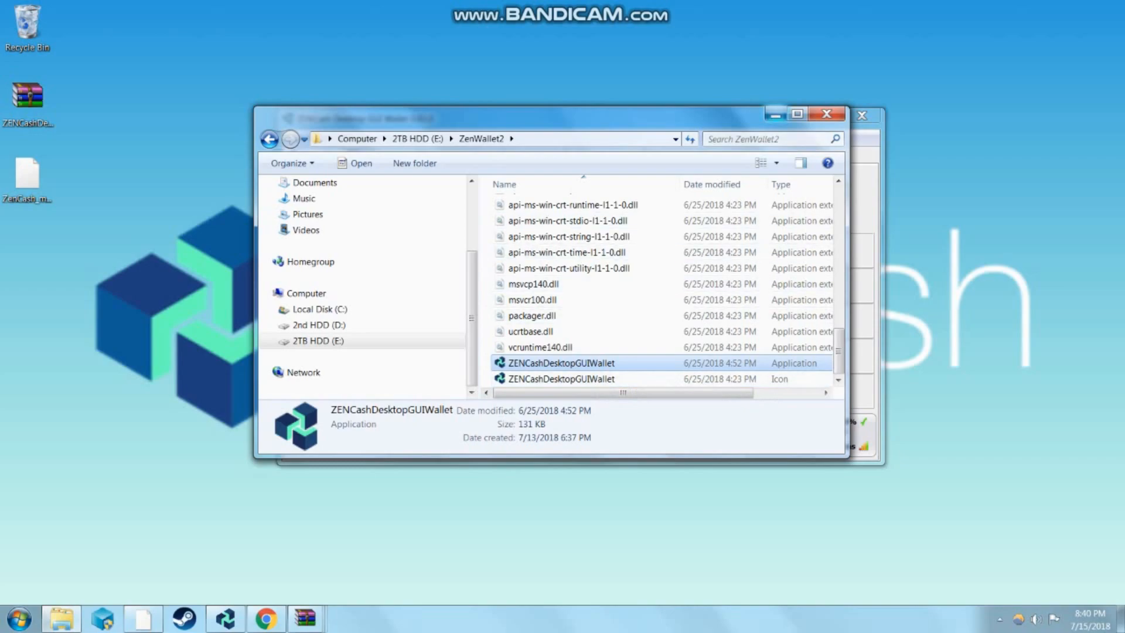
{"action": "left_click", "coordinate": [776, 115]}
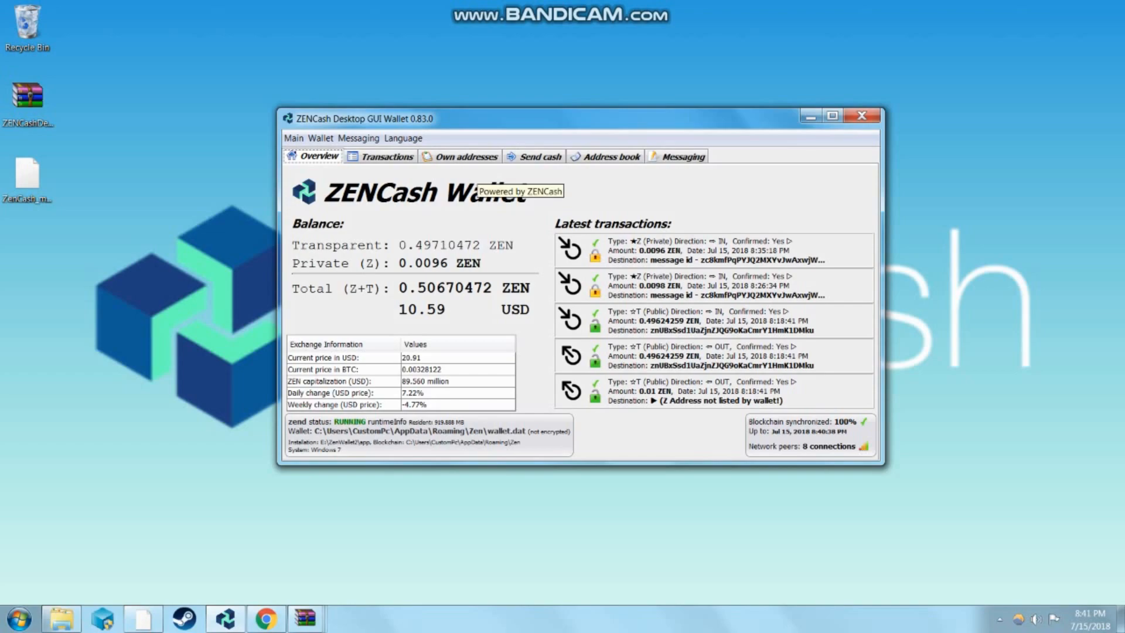
Switch to Chrome and show the ZEN CASH FAUCET page with the Zen address field active
{"action": "left_click", "coordinate": [265, 618]}
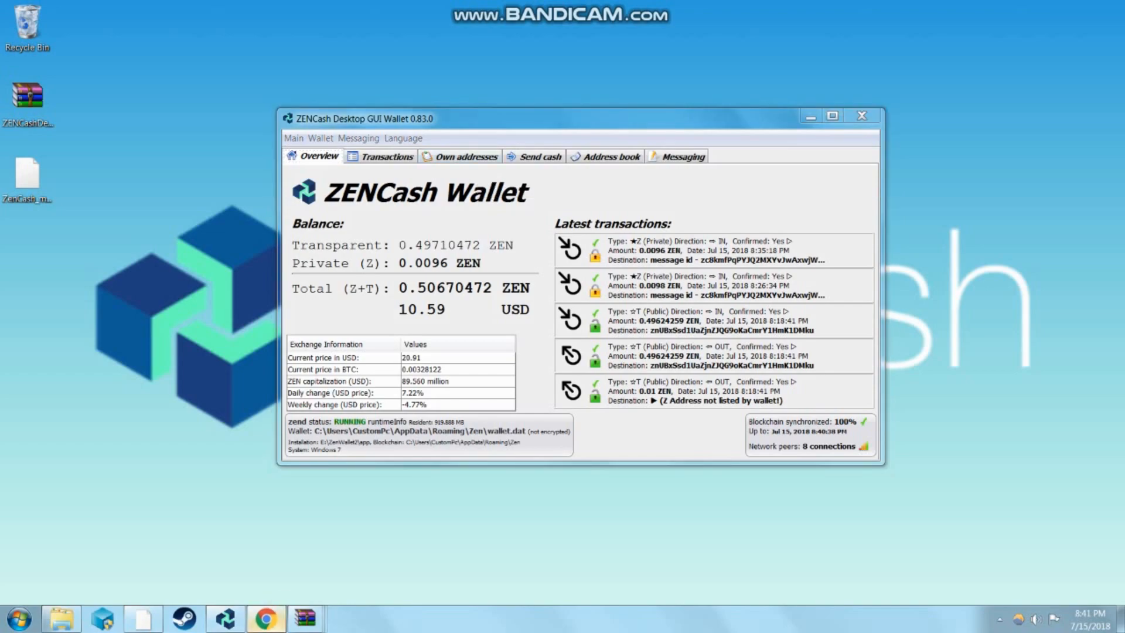
{"action": "left_click", "coordinate": [384, 10]}
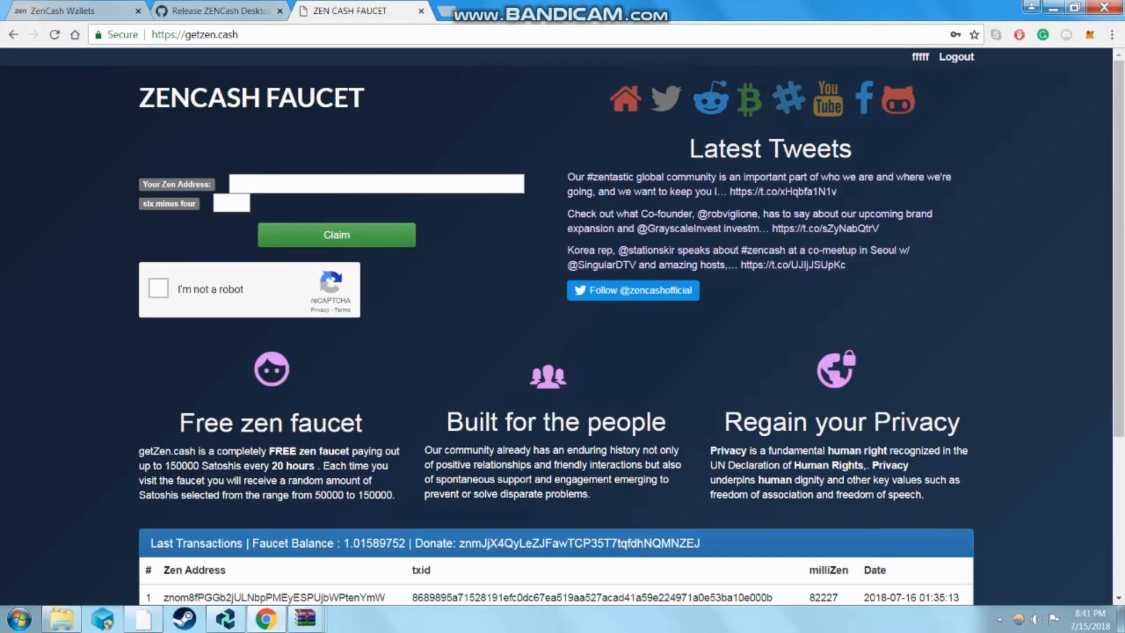
{"action": "left_click", "coordinate": [376, 184]}
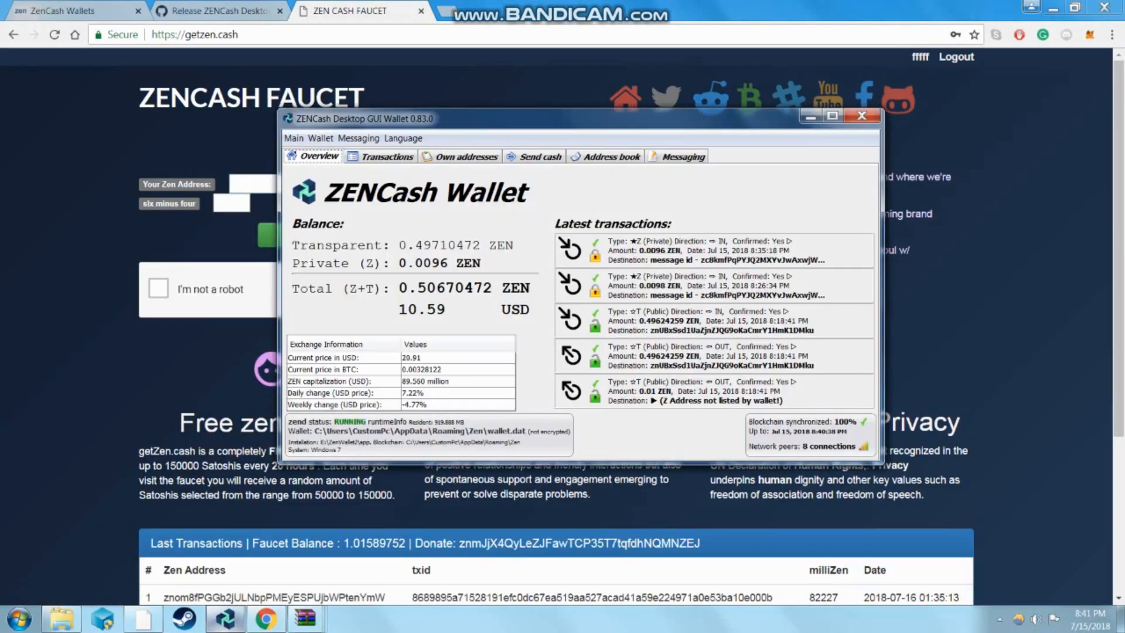
Copy the first transparent address from the ZENCash wallet's own addresses and paste it as the faucet's Zen address
{"action": "left_click", "coordinate": [225, 618]}
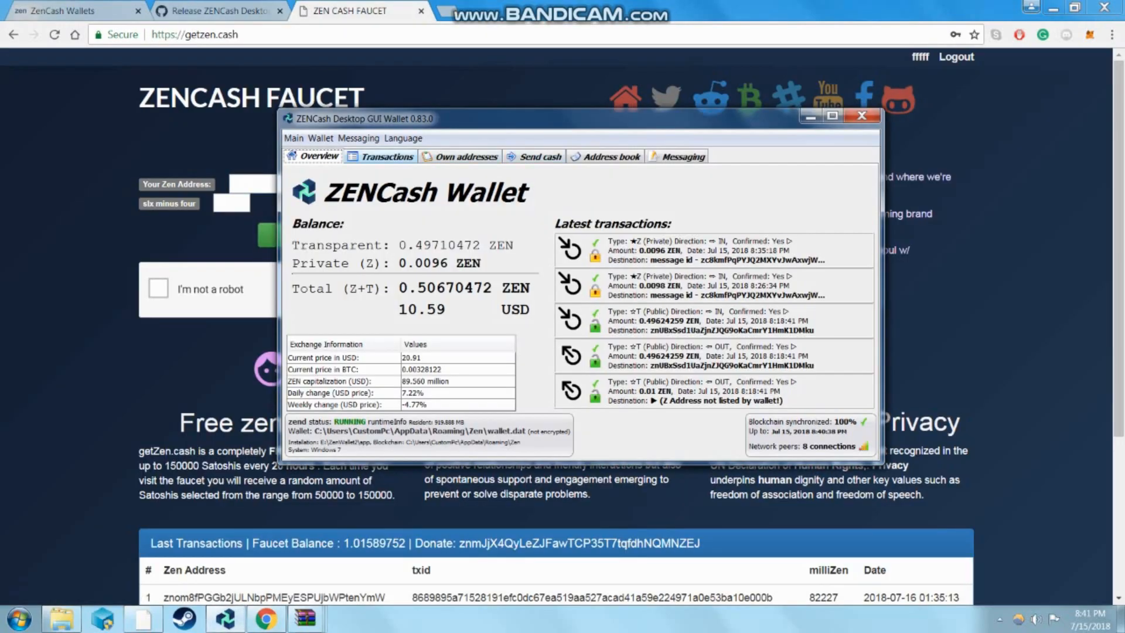
{"action": "left_click", "coordinate": [382, 157]}
{"action": "left_click", "coordinate": [467, 157]}
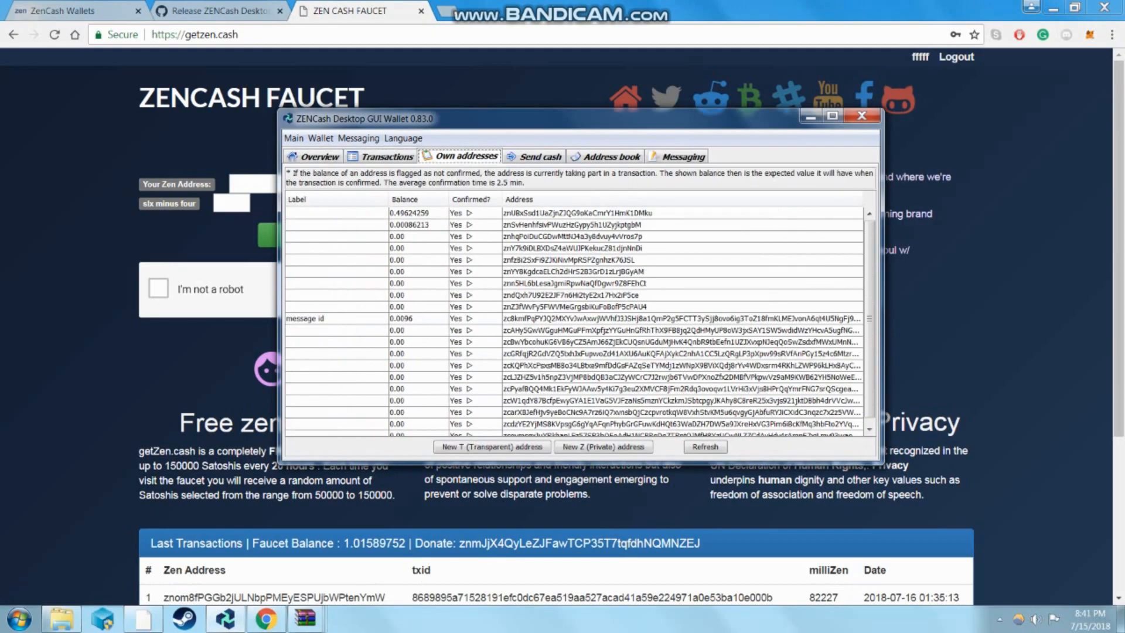
{"action": "right_click", "coordinate": [542, 212]}
{"action": "left_click", "coordinate": [578, 219]}
{"action": "left_click", "coordinate": [252, 183]}
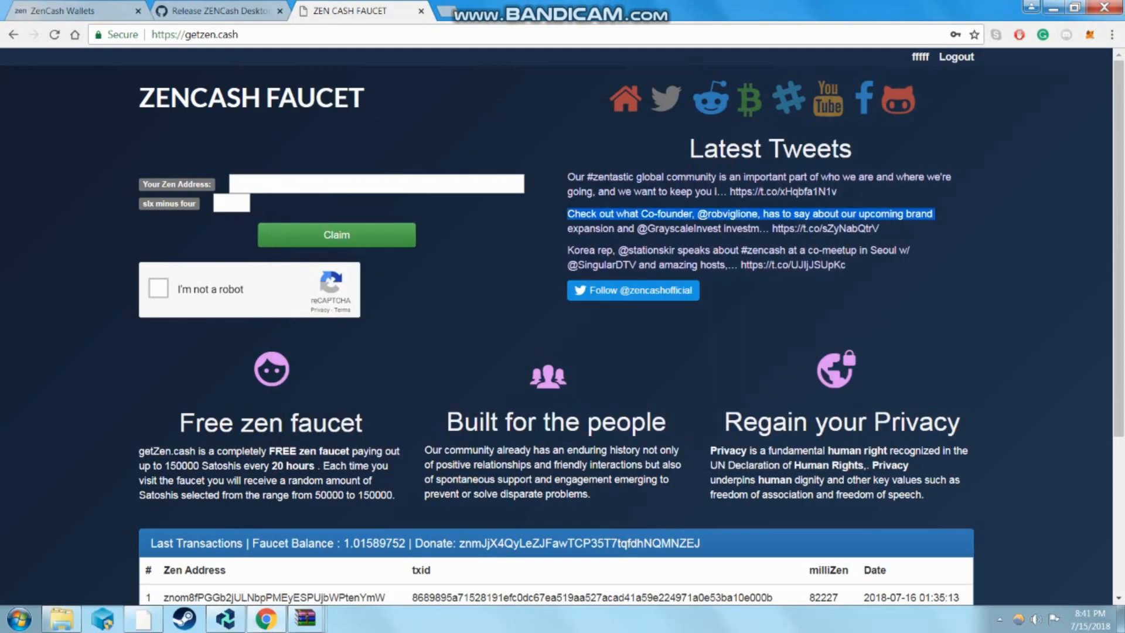
{"action": "right_click", "coordinate": [288, 185]}
{"action": "left_click", "coordinate": [320, 271]}
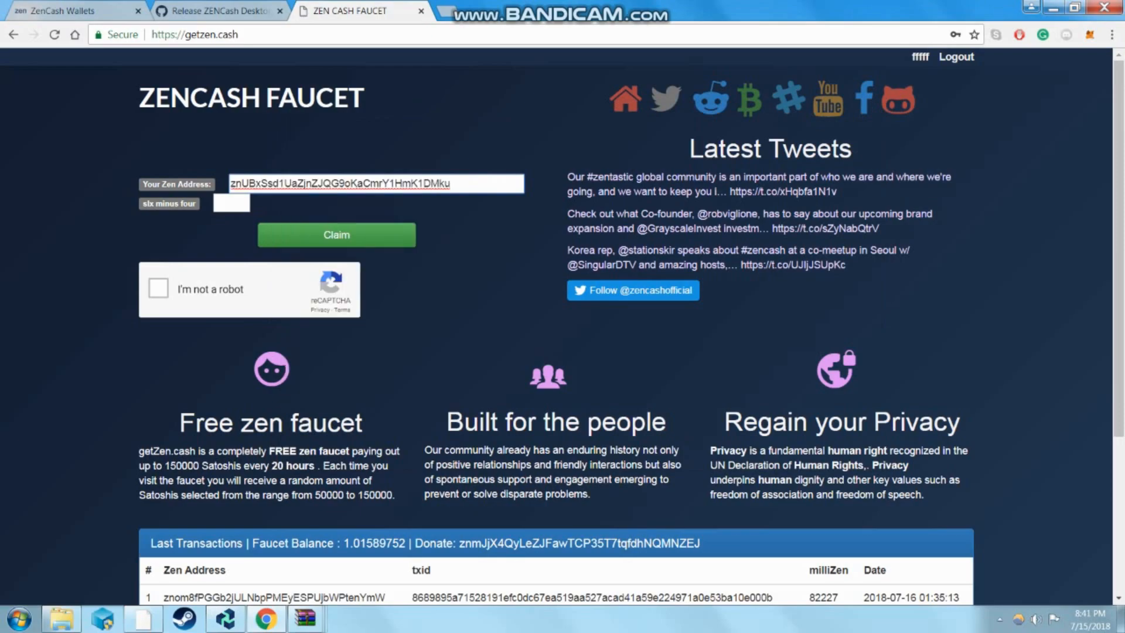
Answer the faucet's "six minus four" question with 2, mark the not-a-robot check and minimize the browser
{"action": "left_click", "coordinate": [231, 203]}
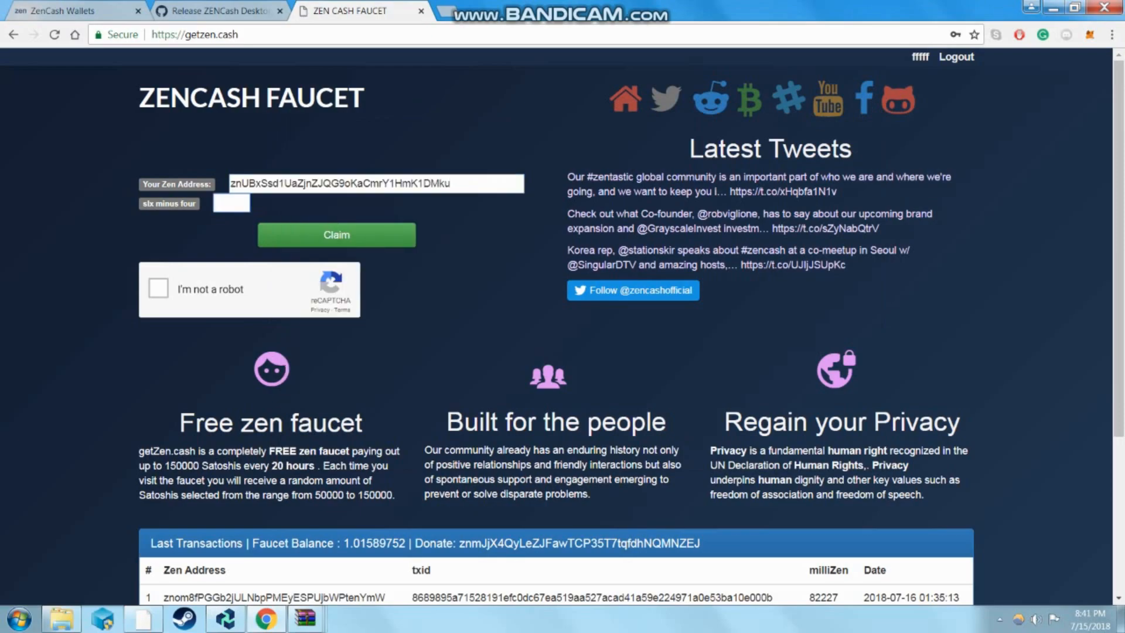
{"action": "type", "text": "2"}
{"action": "left_click", "coordinate": [159, 288]}
{"action": "left_click", "coordinate": [1053, 7]}
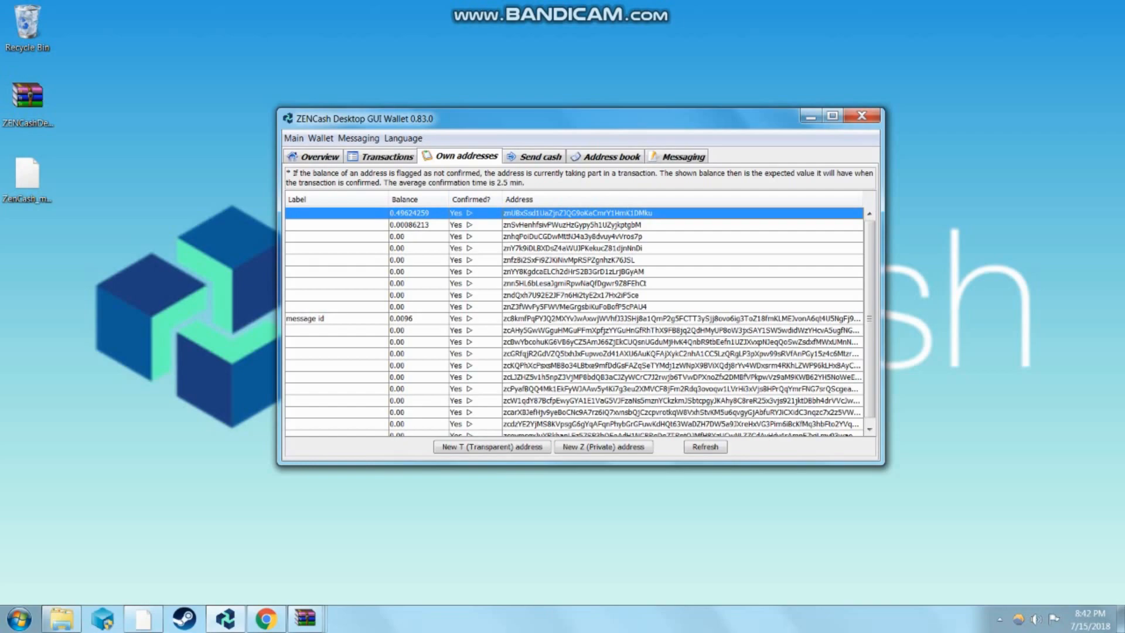
Copy the third transparent address among the wallet's own addresses, then select the first address row
{"action": "right_click", "coordinate": [584, 237]}
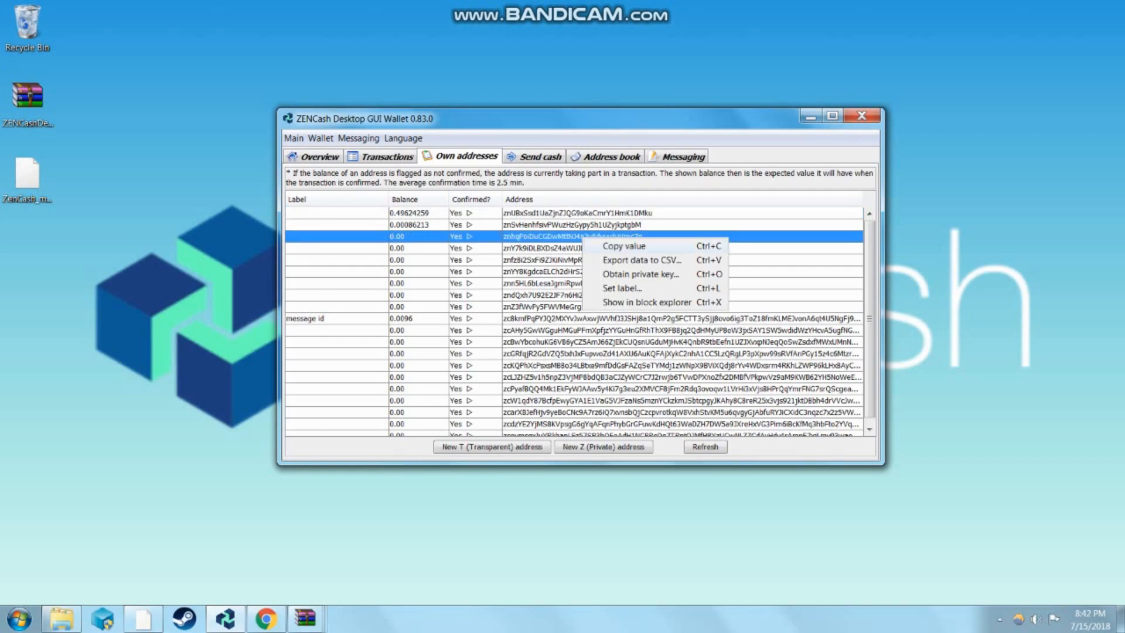
{"action": "left_click", "coordinate": [624, 246]}
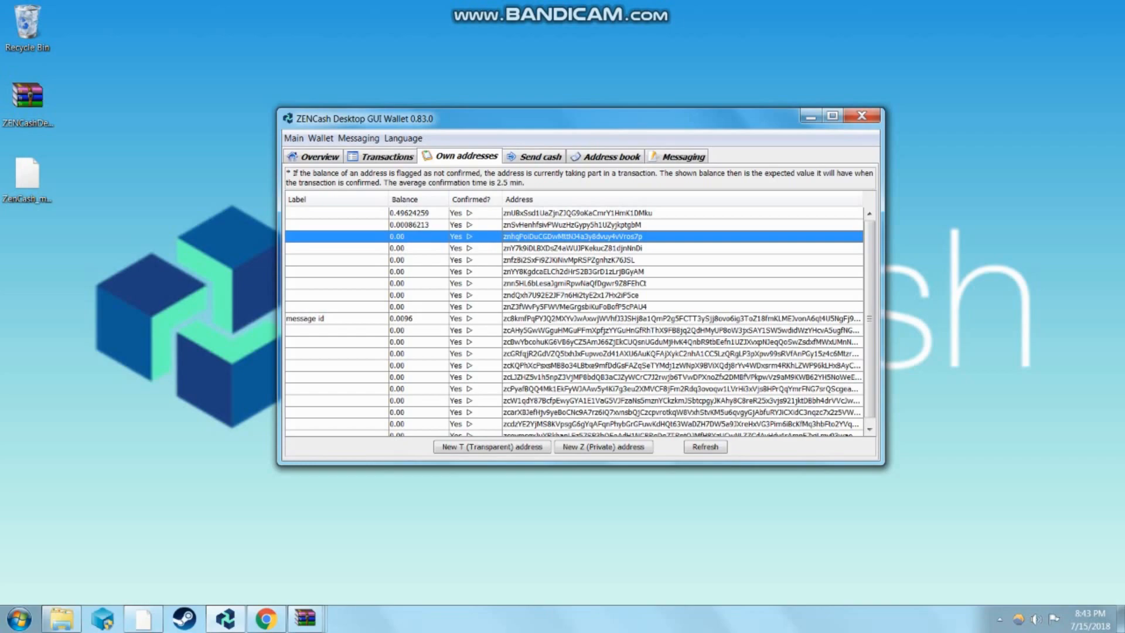
{"action": "left_click", "coordinate": [577, 213]}
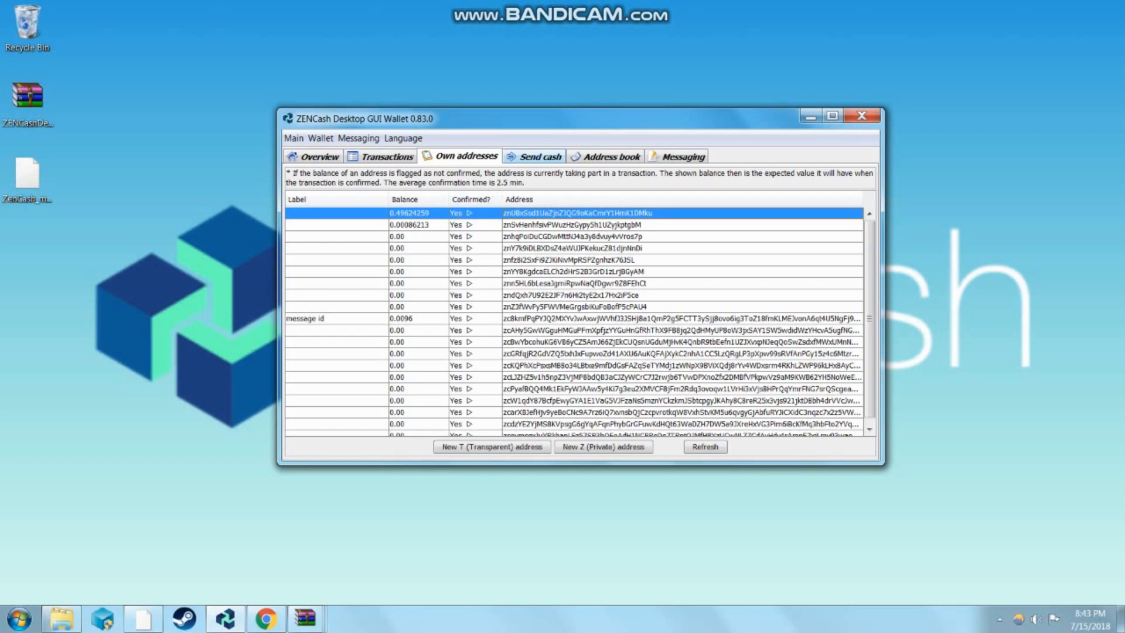
In the send cash form, choose the private address holding 0.0096 ZEN as the source
{"action": "left_click", "coordinate": [540, 156]}
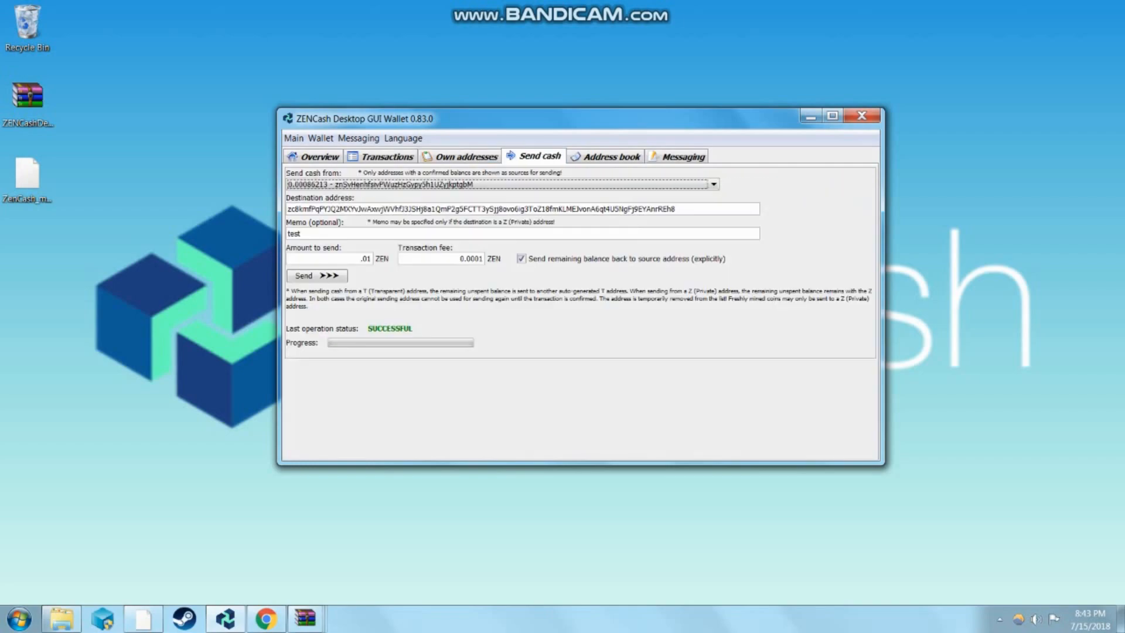
{"action": "left_click", "coordinate": [675, 208]}
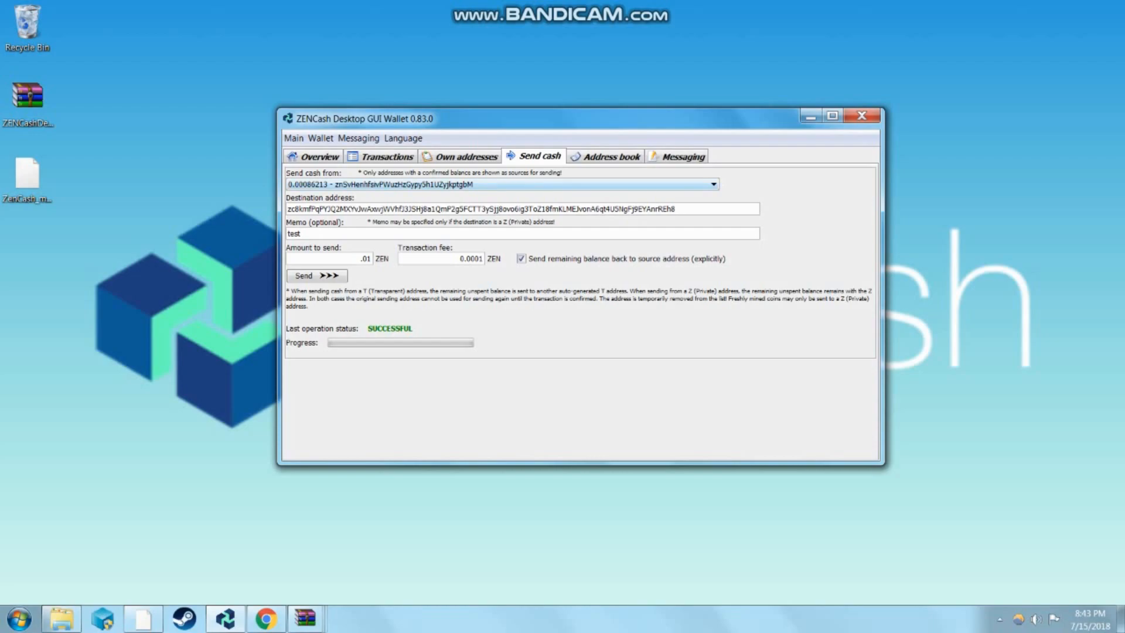
{"action": "left_click", "coordinate": [502, 184]}
{"action": "key", "text": "Down"}
{"action": "key", "text": "Down"}
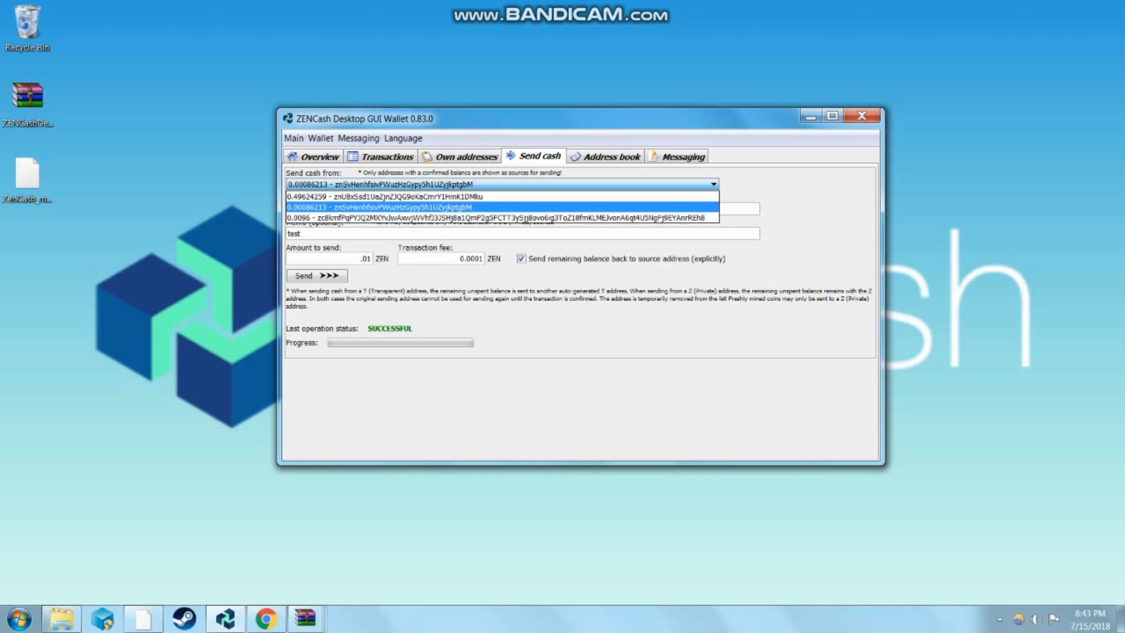
{"action": "key", "text": "Return"}
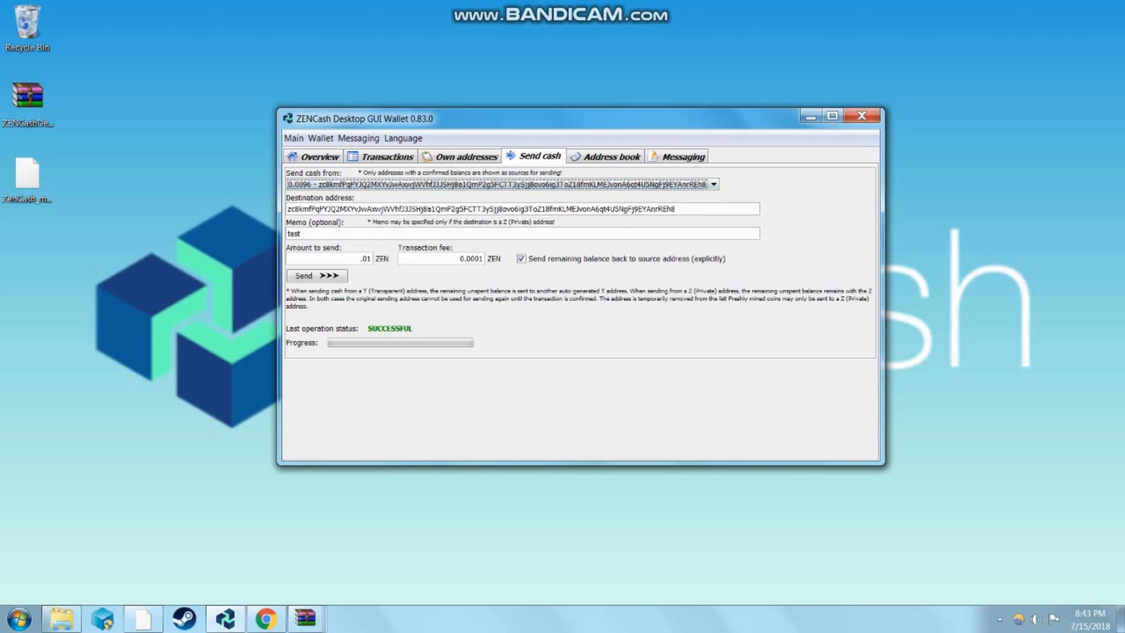
Clear the existing destination address from the send cash form
{"action": "left_click", "coordinate": [676, 209]}
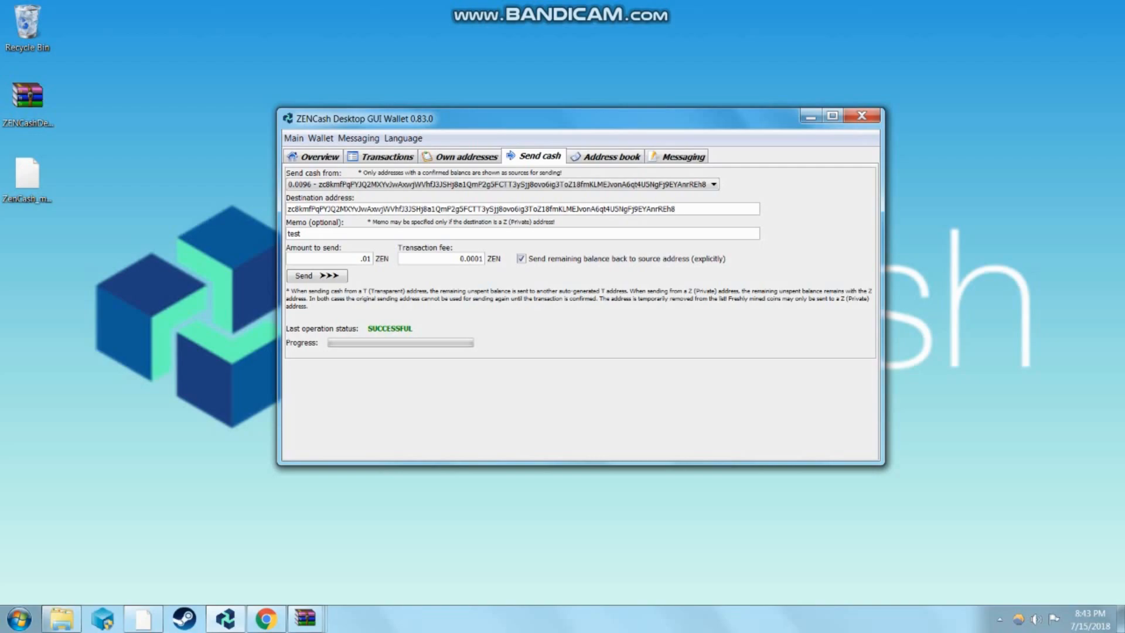
{"action": "double_click", "coordinate": [456, 209]}
{"action": "key", "text": "Delete"}
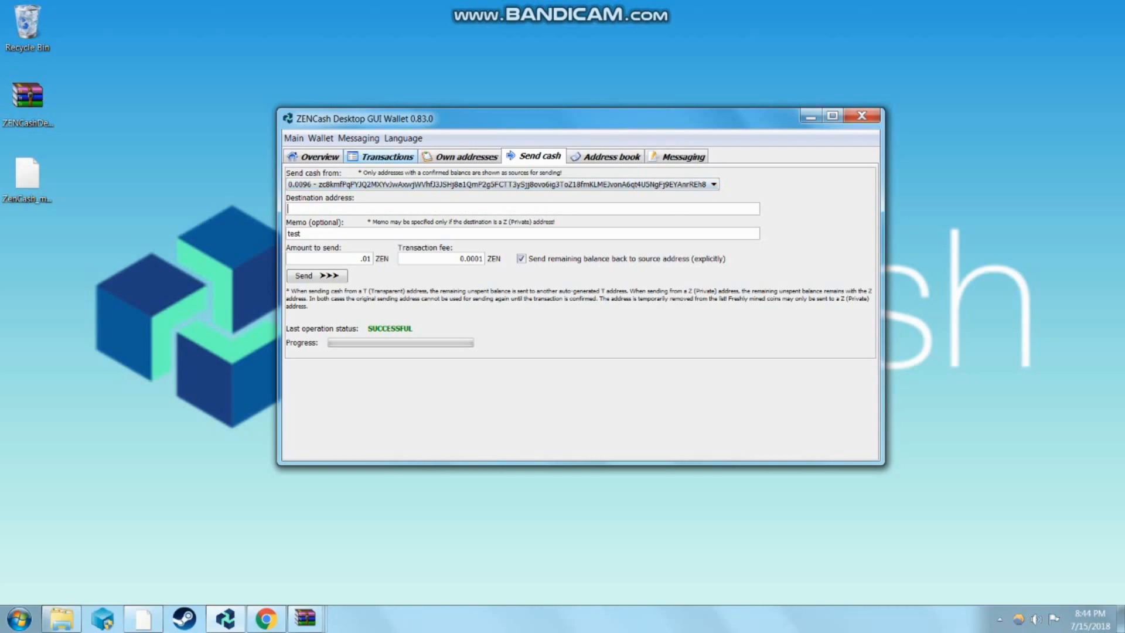
Copy the private address listed just below "message id" in own addresses and paste it as the destination address for sending
{"action": "left_click", "coordinate": [381, 157]}
{"action": "left_click", "coordinate": [460, 156]}
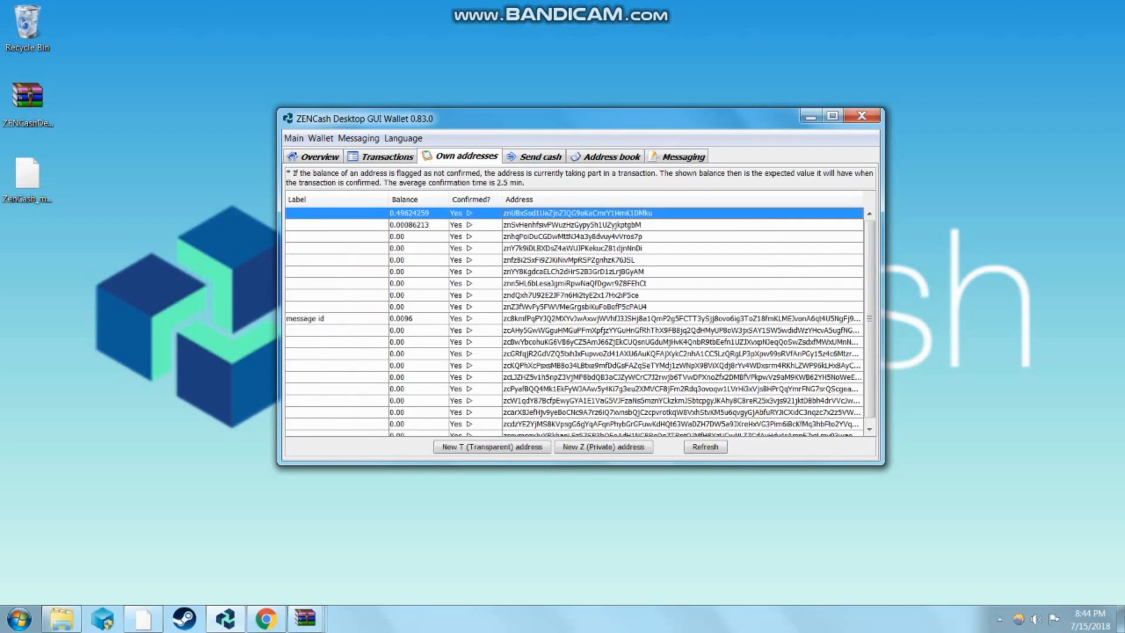
{"action": "right_click", "coordinate": [523, 330]}
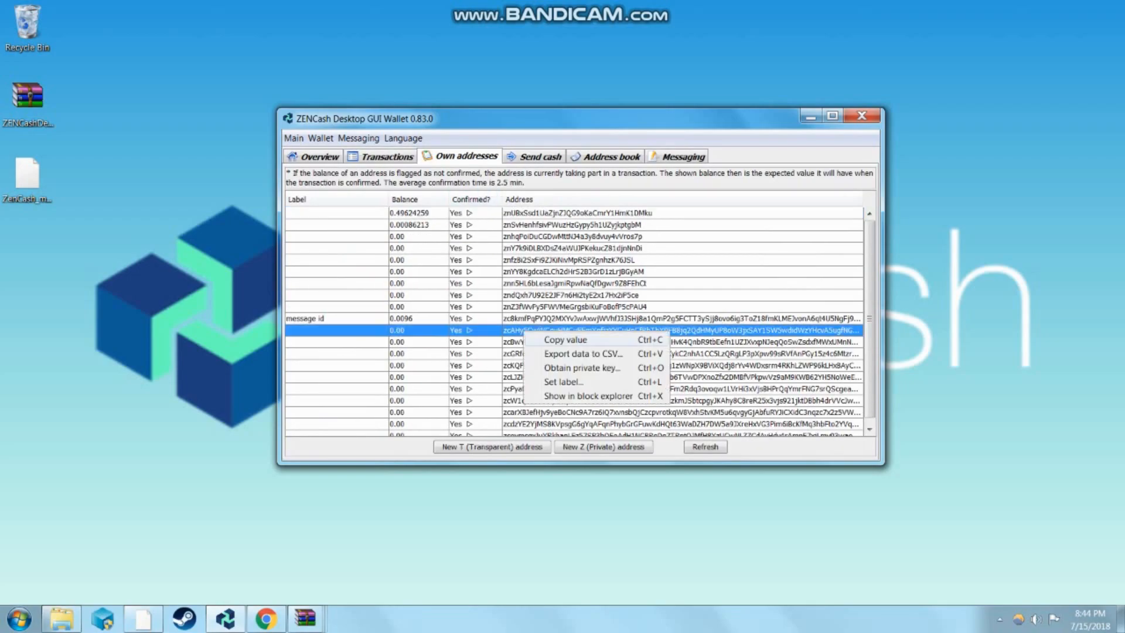
{"action": "left_click", "coordinate": [566, 340]}
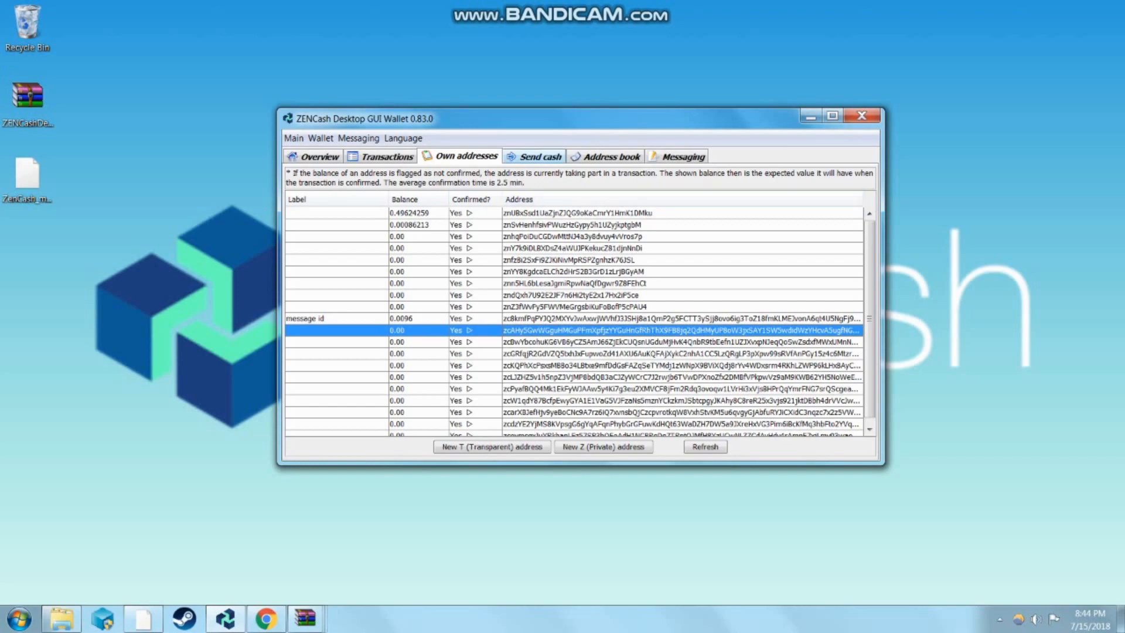
{"action": "left_click", "coordinate": [539, 156]}
{"action": "left_click", "coordinate": [410, 208]}
{"action": "right_click", "coordinate": [385, 209]}
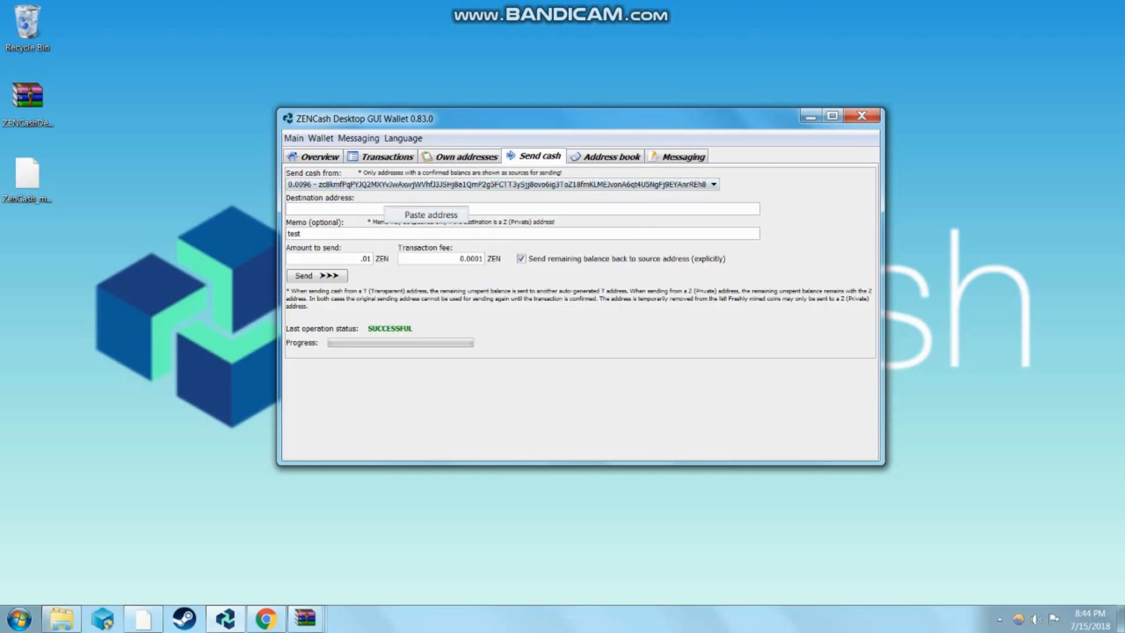
{"action": "left_click", "coordinate": [425, 216]}
Keep the memo "test" and set the amount to send to .001 ZEN
{"action": "left_click_drag", "start_coordinate": [303, 233], "coordinate": [286, 233]}
{"action": "left_click", "coordinate": [301, 233]}
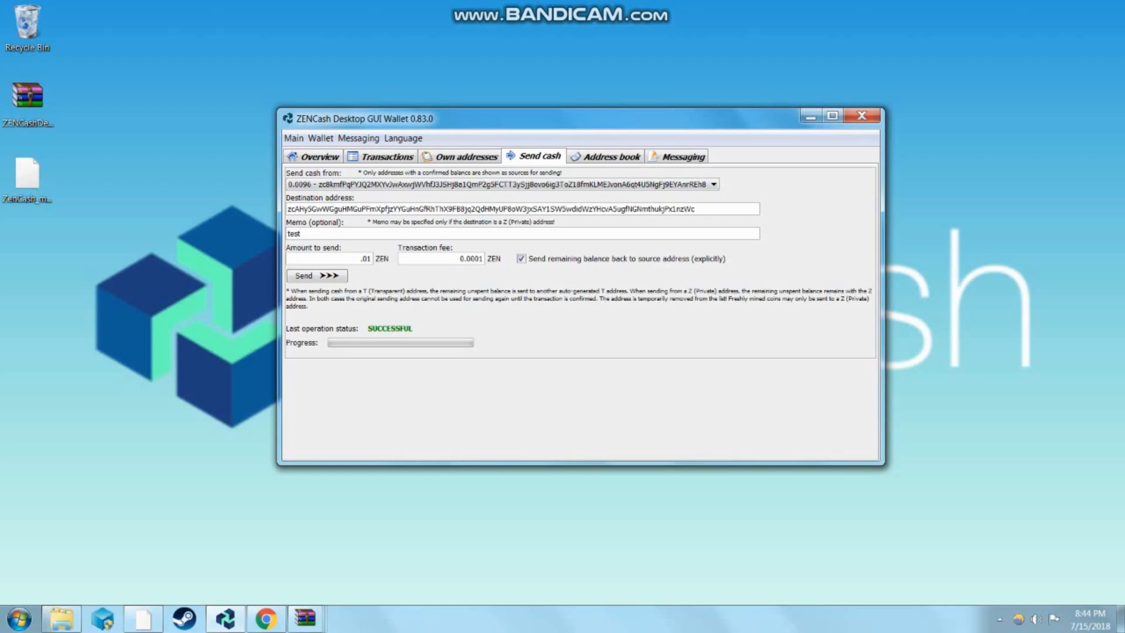
{"action": "left_click_drag", "start_coordinate": [370, 259], "coordinate": [367, 258]}
{"action": "type", "text": "01"}
{"action": "left_click_drag", "start_coordinate": [359, 259], "coordinate": [372, 259]}
Examine the transaction fee and the option that returns the remaining balance to the source address
{"action": "left_click_drag", "start_coordinate": [460, 258], "coordinate": [484, 258]}
{"action": "left_click", "coordinate": [467, 259]}
{"action": "left_click_drag", "start_coordinate": [460, 258], "coordinate": [484, 259]}
{"action": "left_click", "coordinate": [470, 259]}
{"action": "left_click", "coordinate": [463, 258]}
{"action": "left_click", "coordinate": [522, 258]}
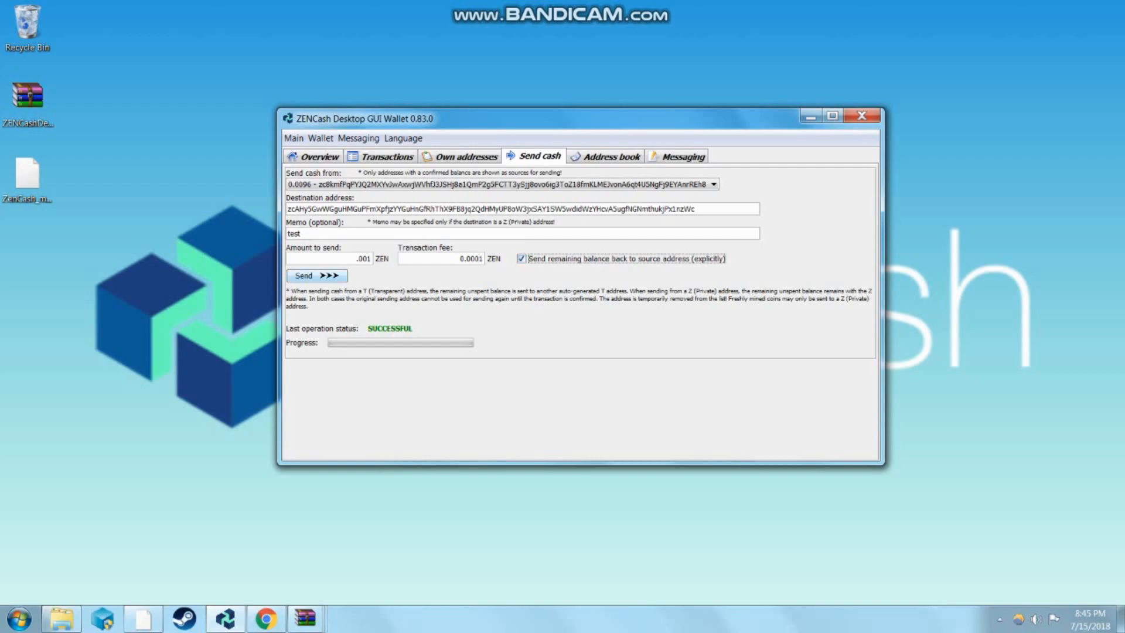
Send the .001 ZEN, confirm the transfer and the return of change to the source address, and dismiss the success notice
{"action": "left_click", "coordinate": [317, 275]}
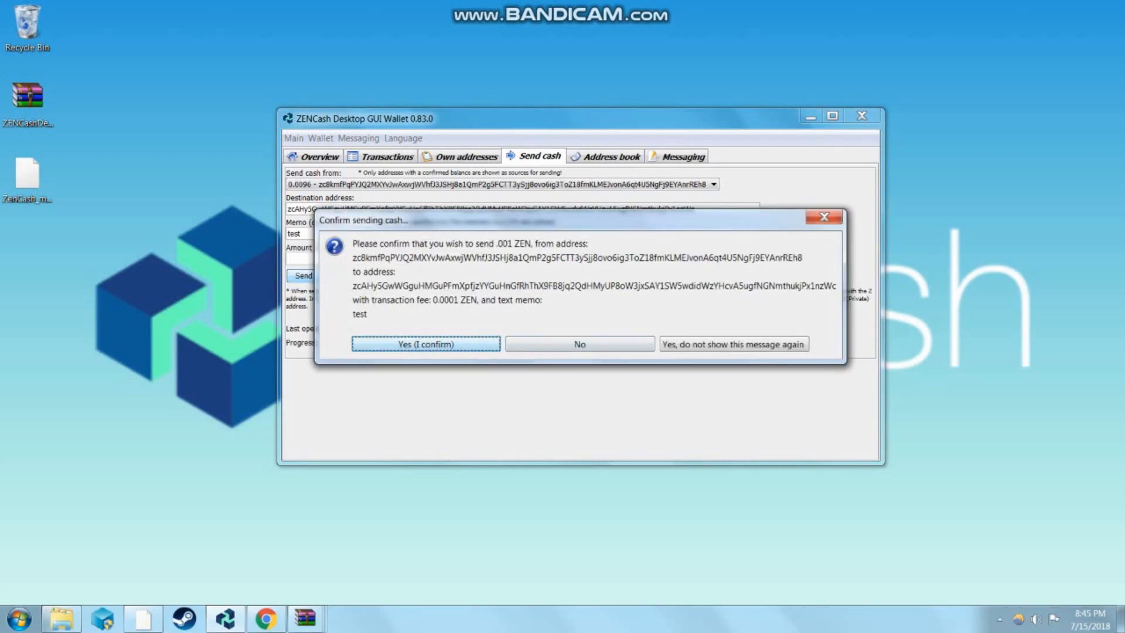
{"action": "key", "text": "Return"}
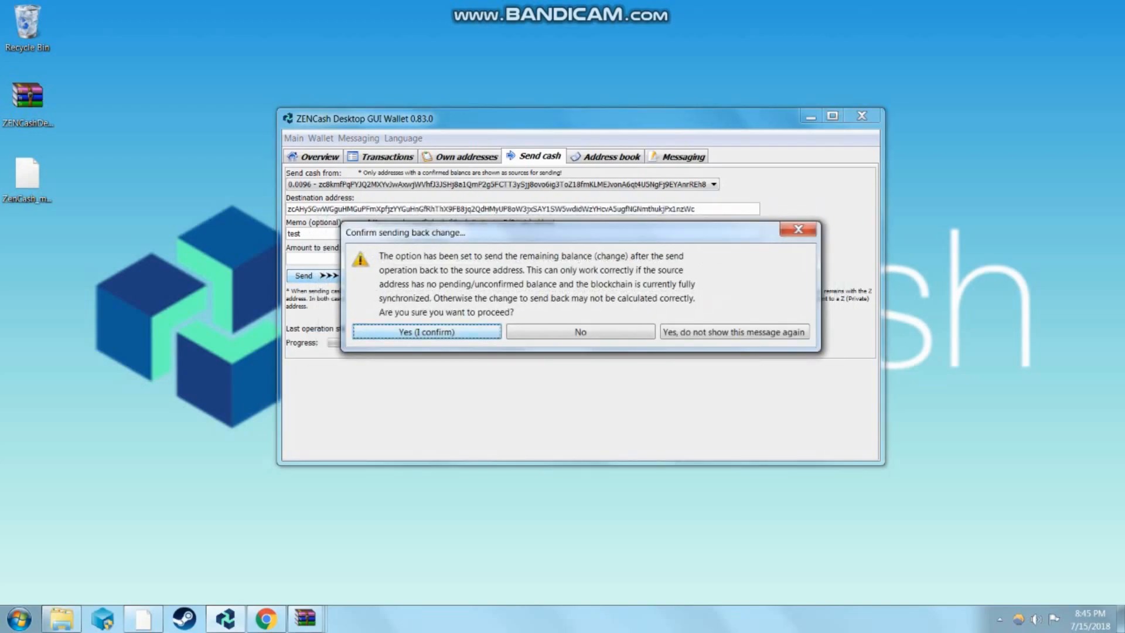
{"action": "key", "text": "Return"}
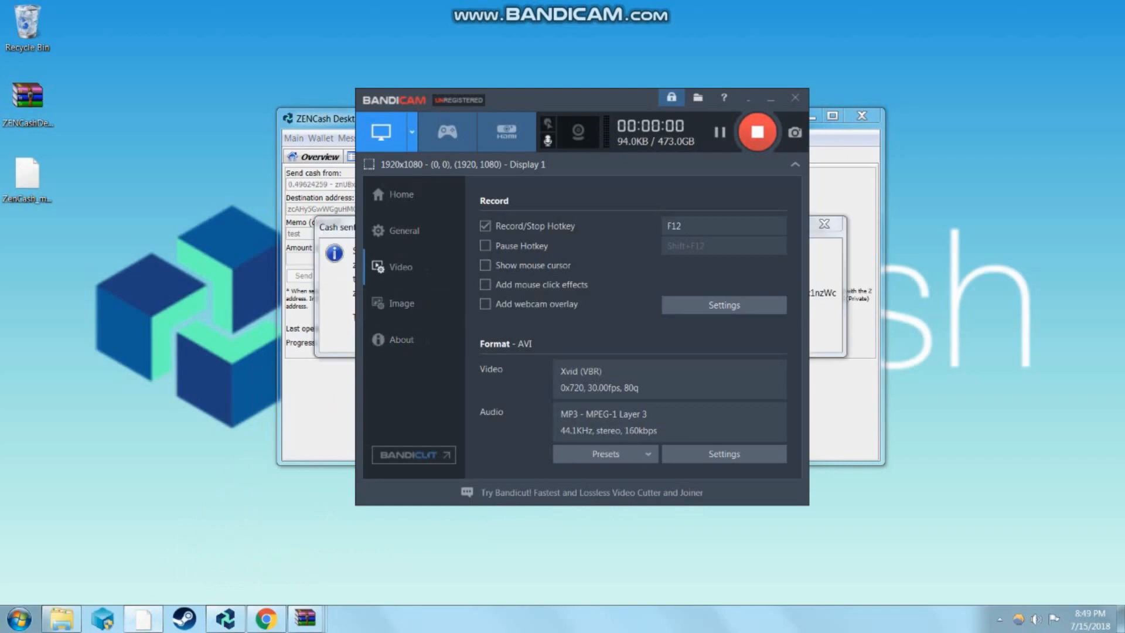
{"action": "key", "text": "alt+Tab"}
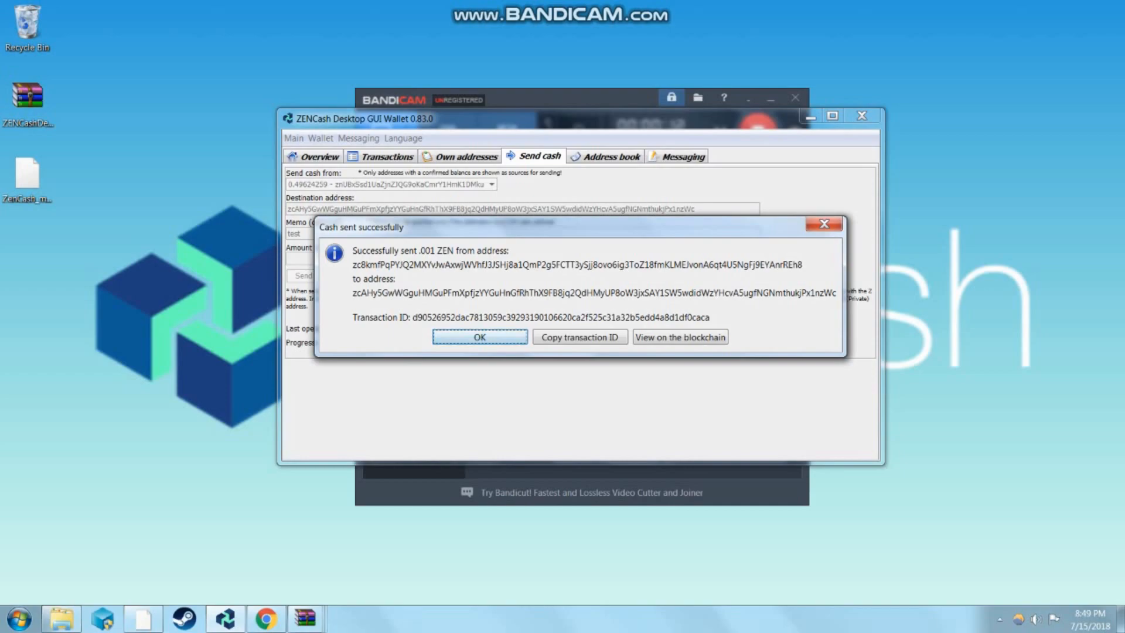
{"action": "key", "text": "Return"}
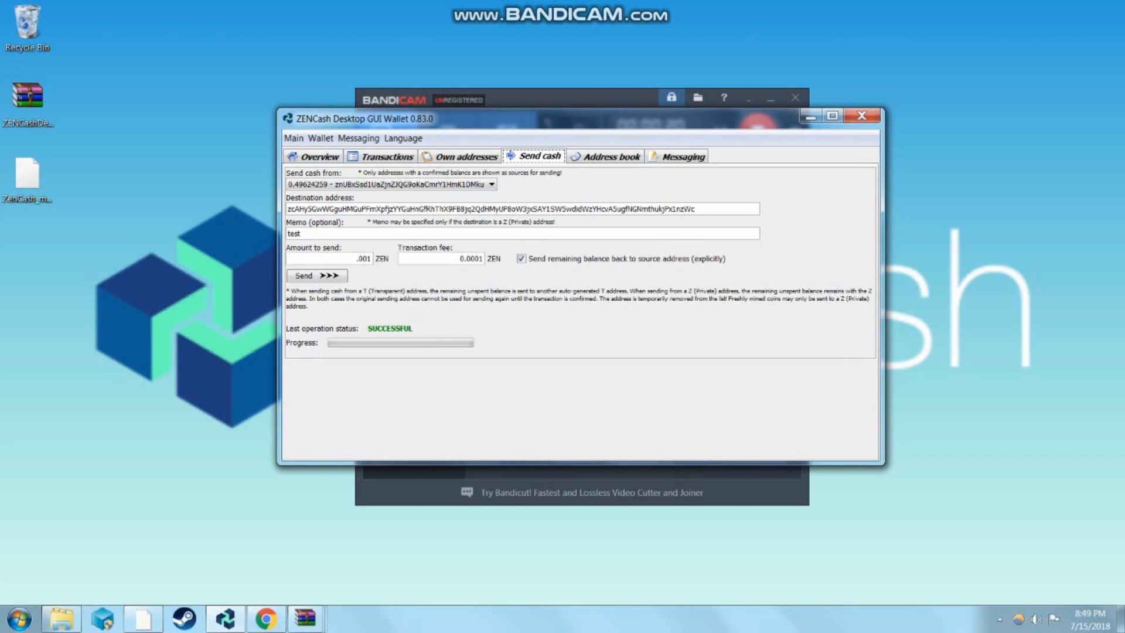
Show the new 0.001 ZEN private transaction from the transaction list in the block explorer
{"action": "left_click", "coordinate": [387, 156]}
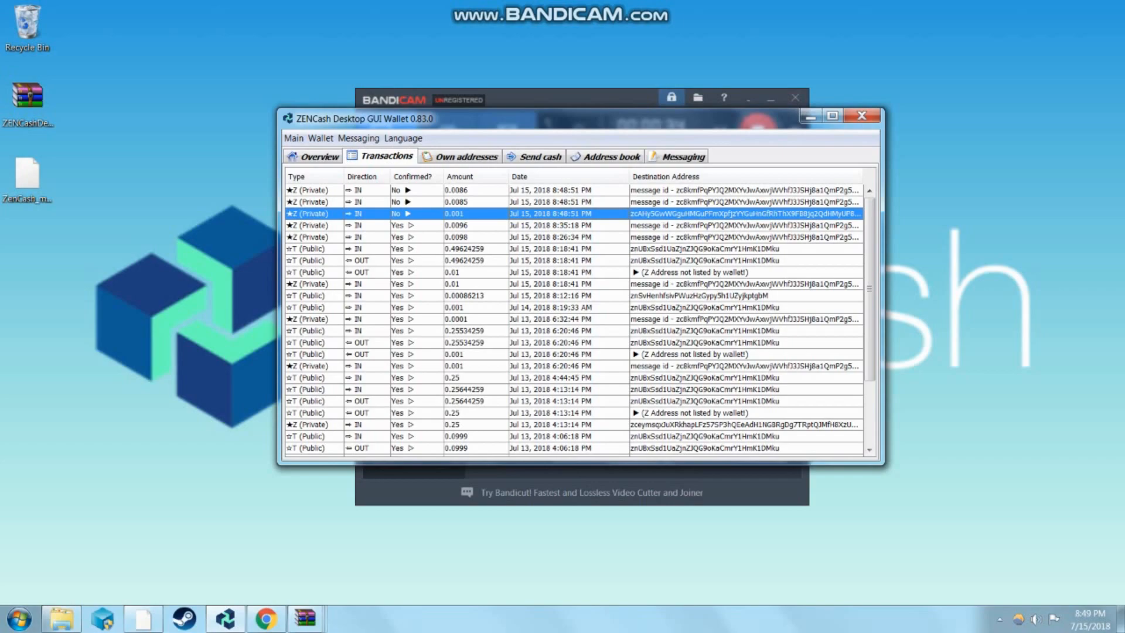
{"action": "right_click", "coordinate": [672, 214]}
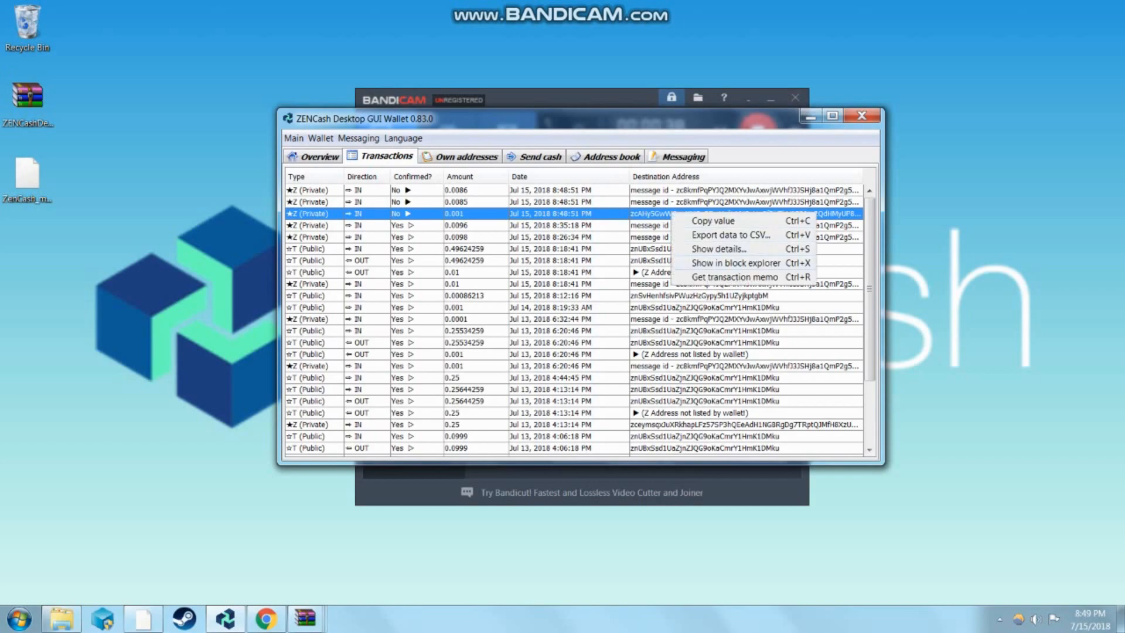
{"action": "left_click", "coordinate": [735, 263]}
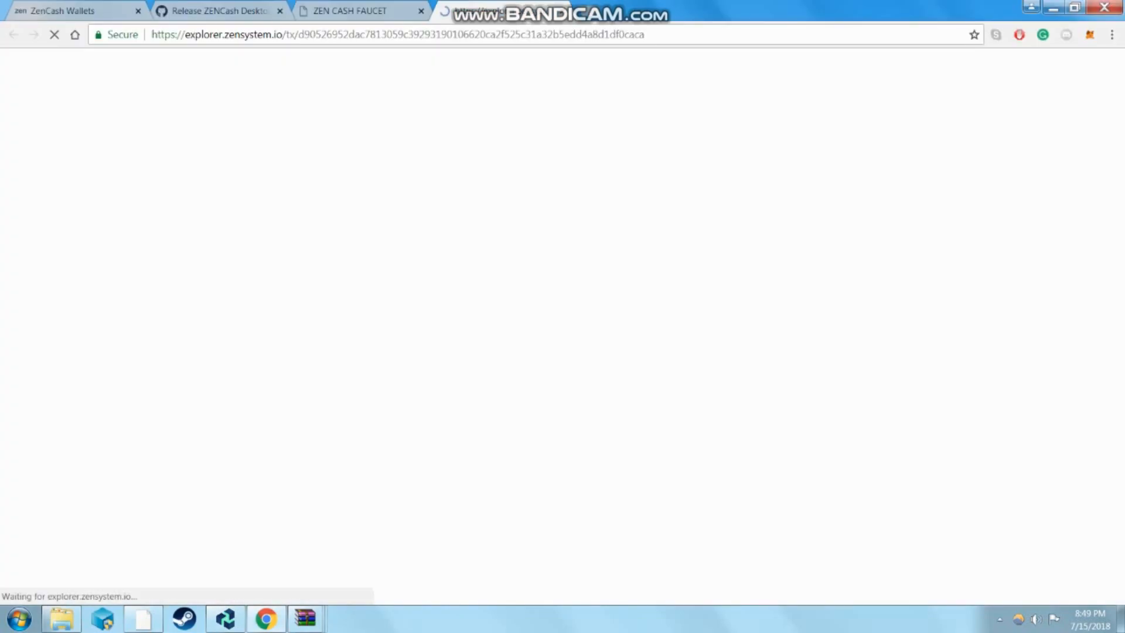
{"action": "scroll", "coordinate": [557, 351], "scroll_direction": "down", "scroll_amount": 3}
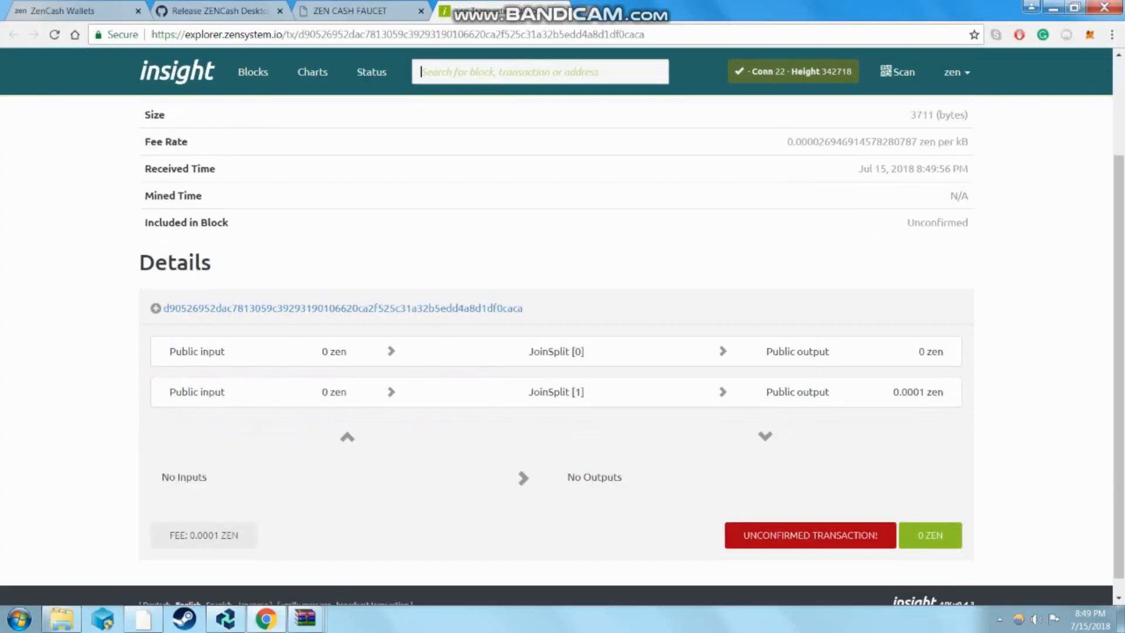
Examine the transaction's public inputs, public outputs and fee in the explorer details, and return to the wallet
{"action": "left_click_drag", "start_coordinate": [169, 334], "coordinate": [225, 334]}
{"action": "left_click", "coordinate": [227, 334]}
{"action": "left_click_drag", "start_coordinate": [321, 333], "coordinate": [346, 333]}
{"action": "left_click_drag", "start_coordinate": [926, 334], "coordinate": [948, 335]}
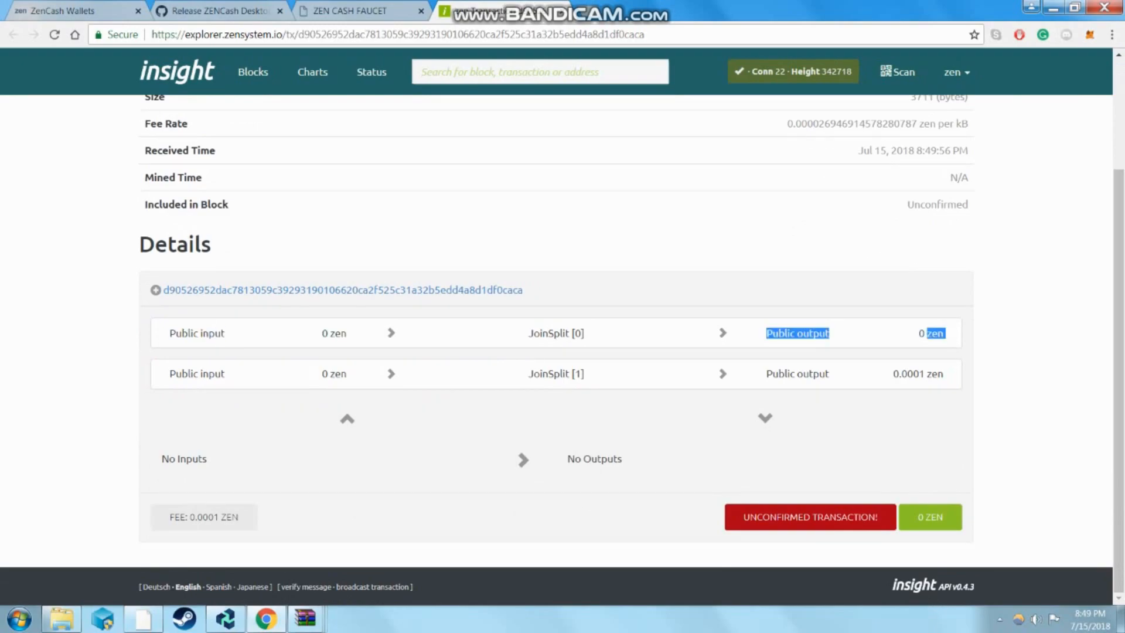
{"action": "left_click_drag", "start_coordinate": [169, 374], "coordinate": [226, 374]}
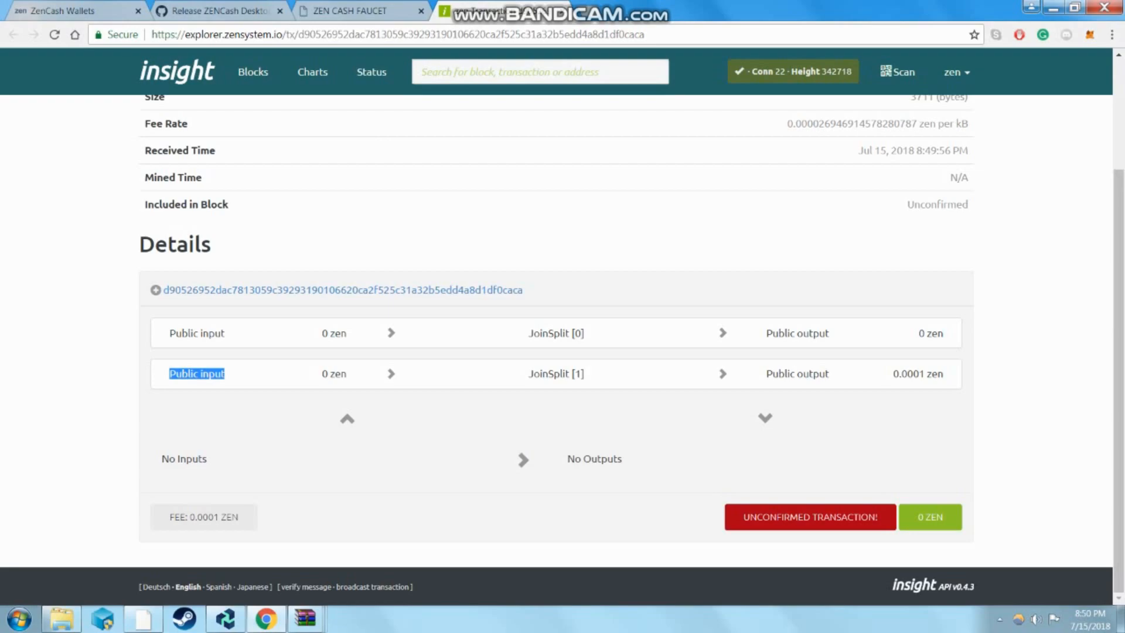
{"action": "left_click_drag", "start_coordinate": [174, 517], "coordinate": [226, 518]}
{"action": "left_click", "coordinate": [228, 517]}
{"action": "left_click", "coordinate": [1052, 7]}
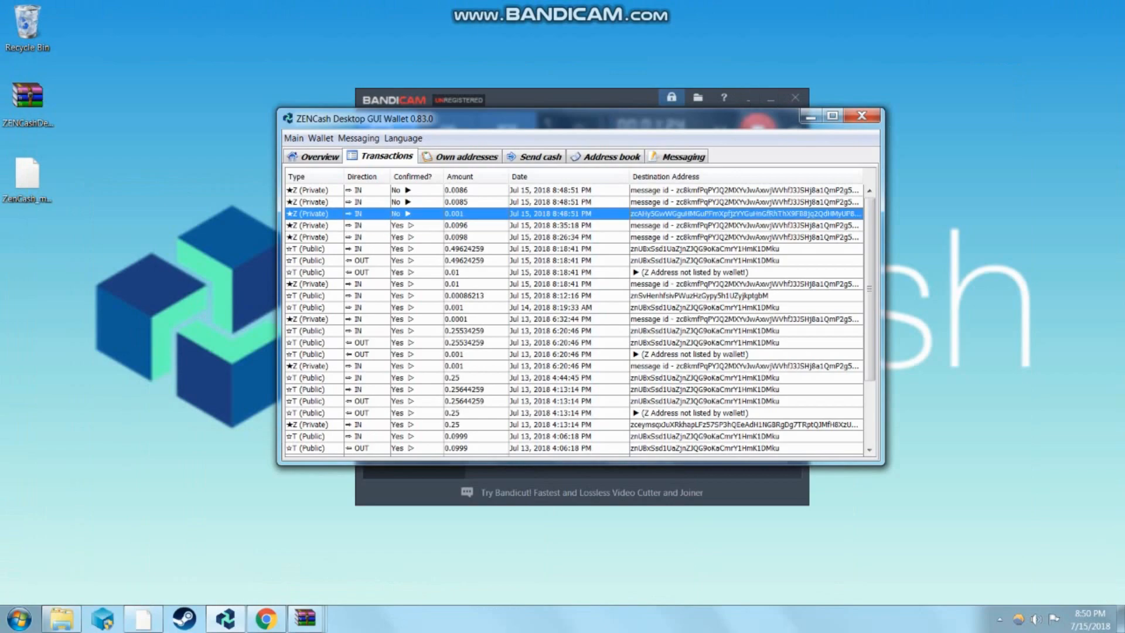
Check which addresses are offered as sources in the send cash form, keeping the transparent address holding 0.49624259 ZEN
{"action": "left_click", "coordinate": [534, 156]}
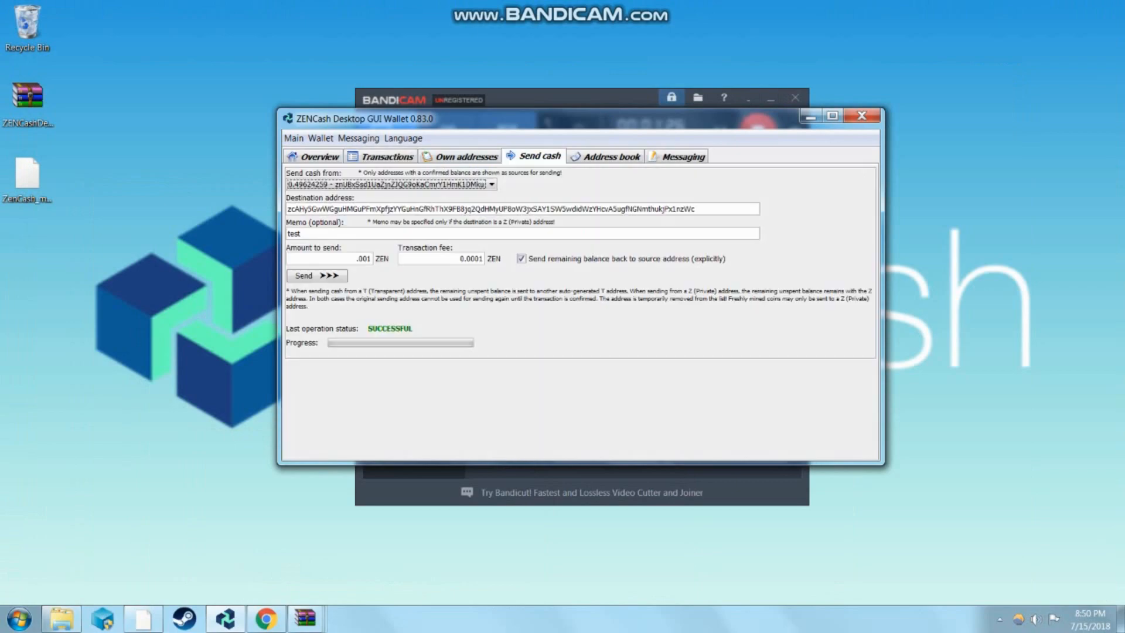
{"action": "left_click", "coordinate": [695, 210]}
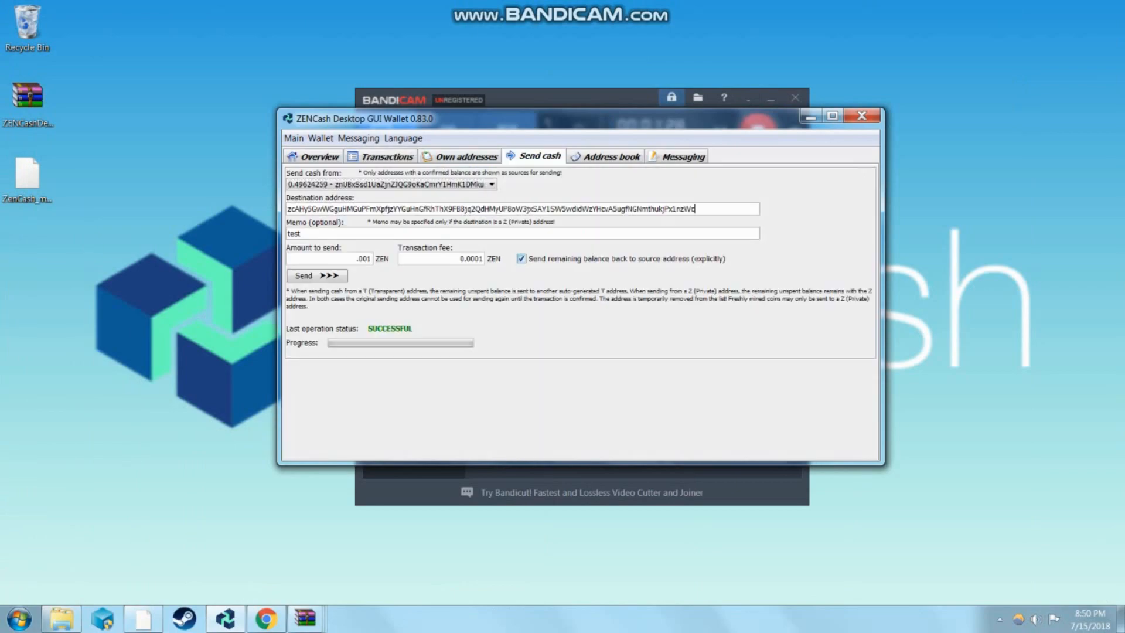
{"action": "left_click", "coordinate": [491, 185]}
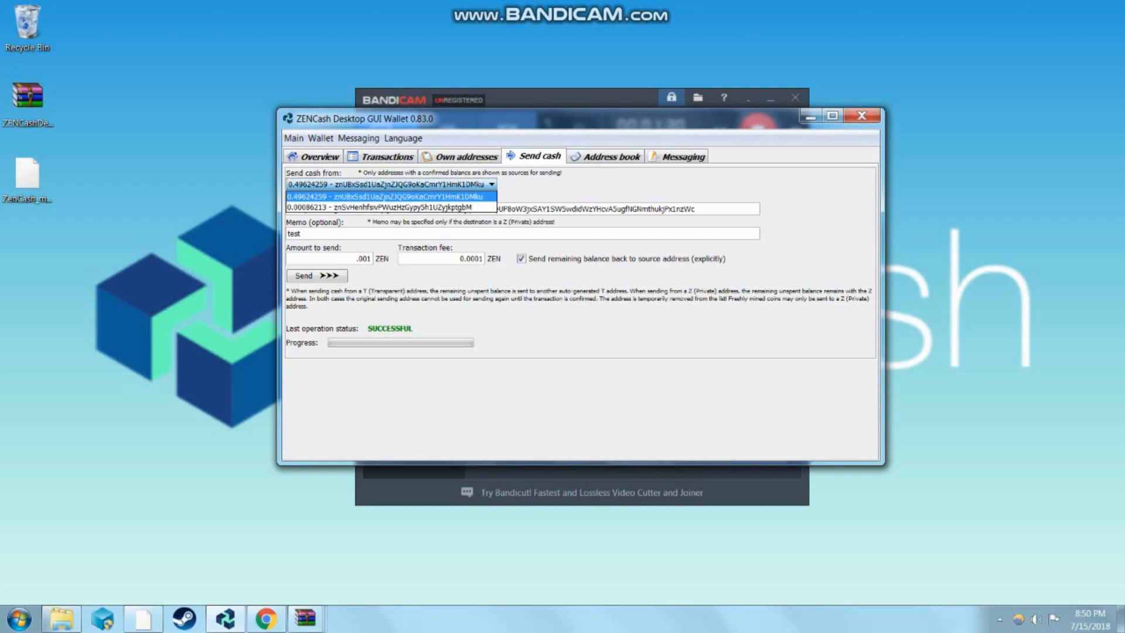
{"action": "left_click", "coordinate": [463, 196]}
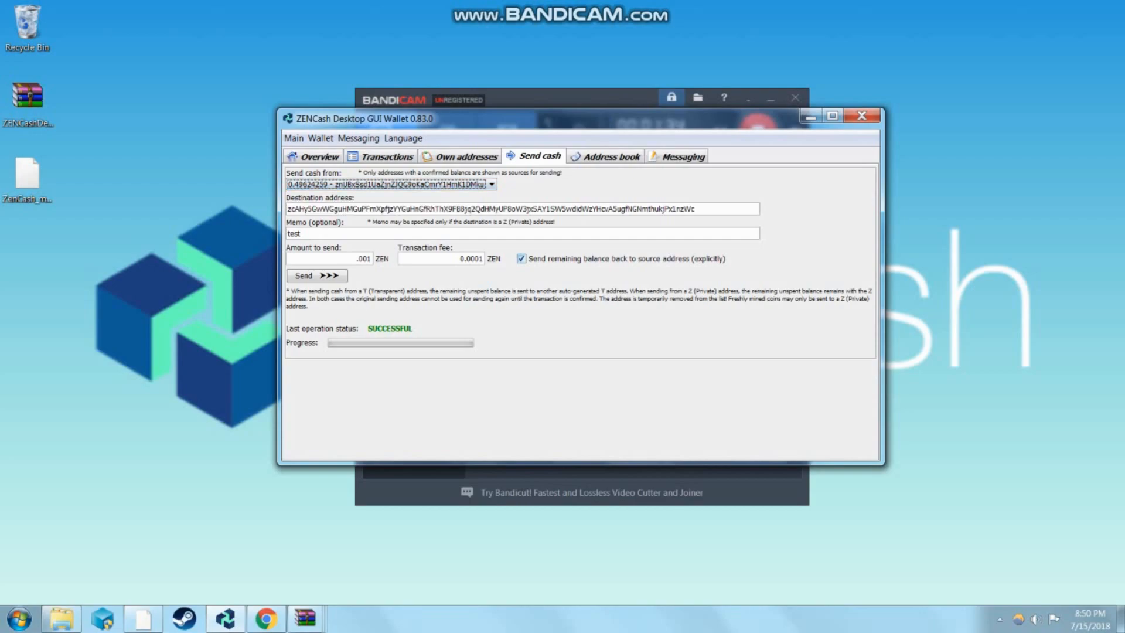
Examine the three newest private transactions in the transaction list and compare them with the send cash form
{"action": "left_click", "coordinate": [388, 156]}
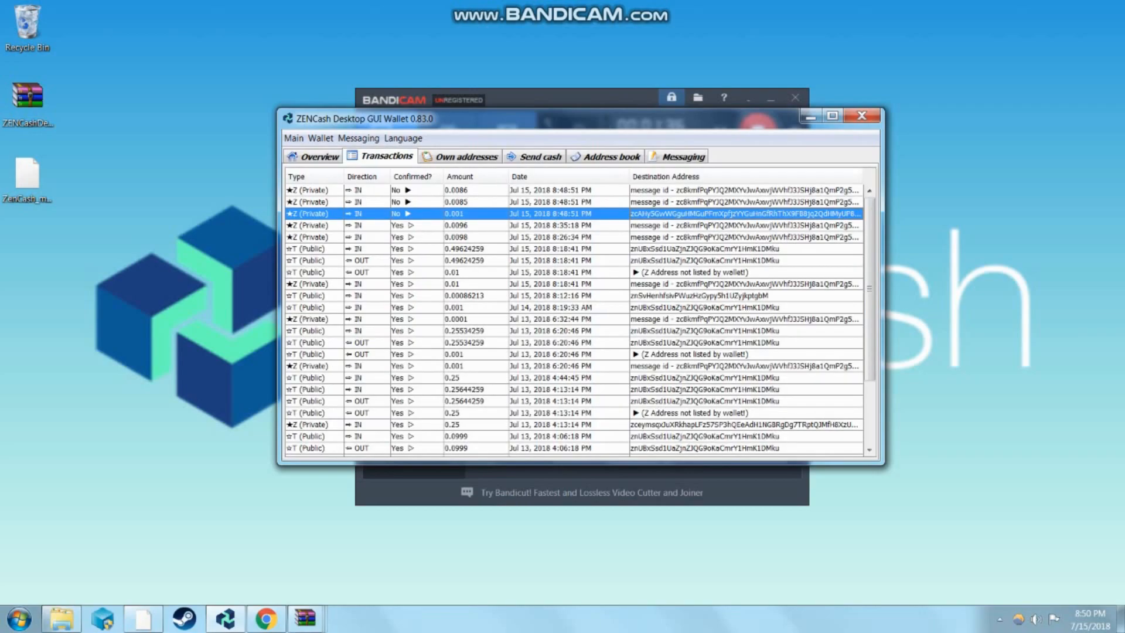
{"action": "left_click", "coordinate": [457, 201]}
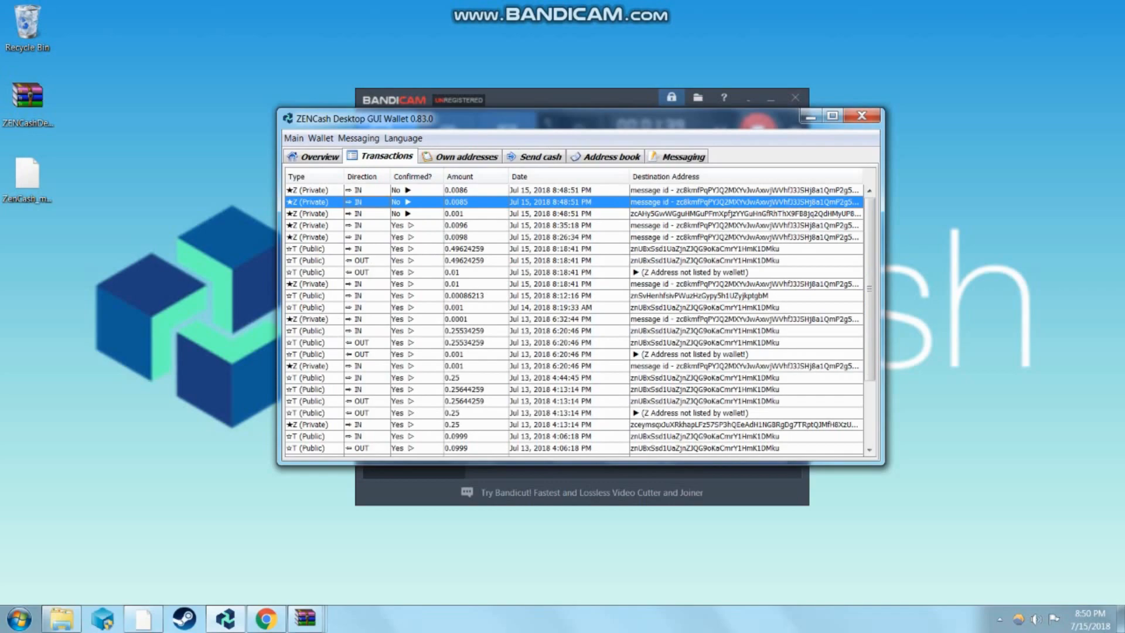
{"action": "left_click", "coordinate": [457, 190]}
{"action": "left_click", "coordinate": [457, 201]}
{"action": "left_click", "coordinate": [457, 190]}
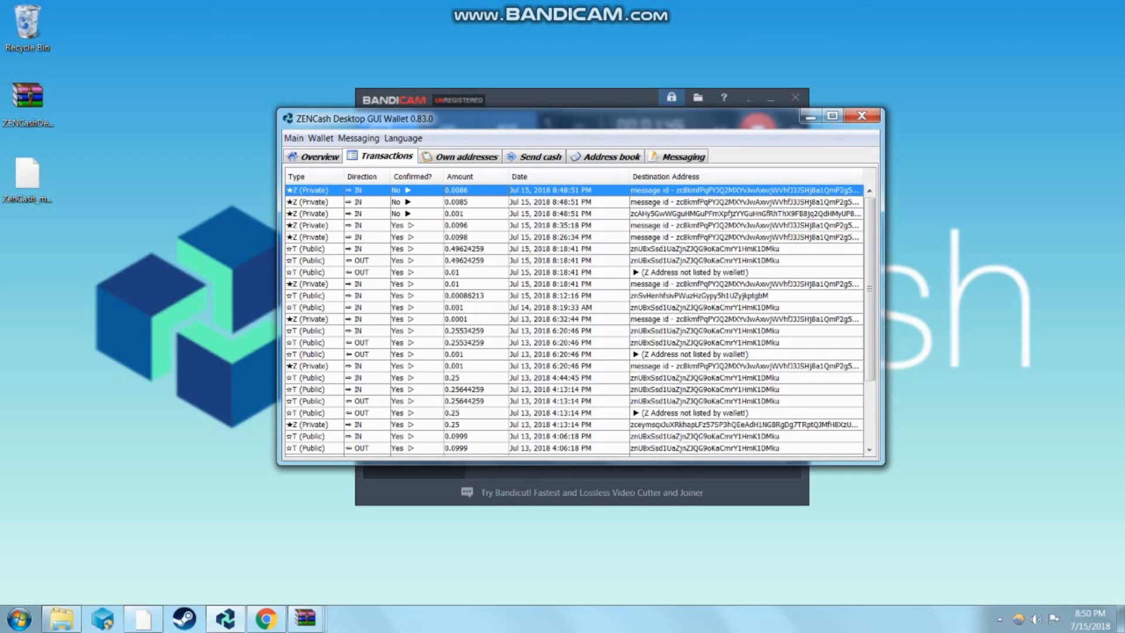
{"action": "left_click", "coordinate": [457, 213]}
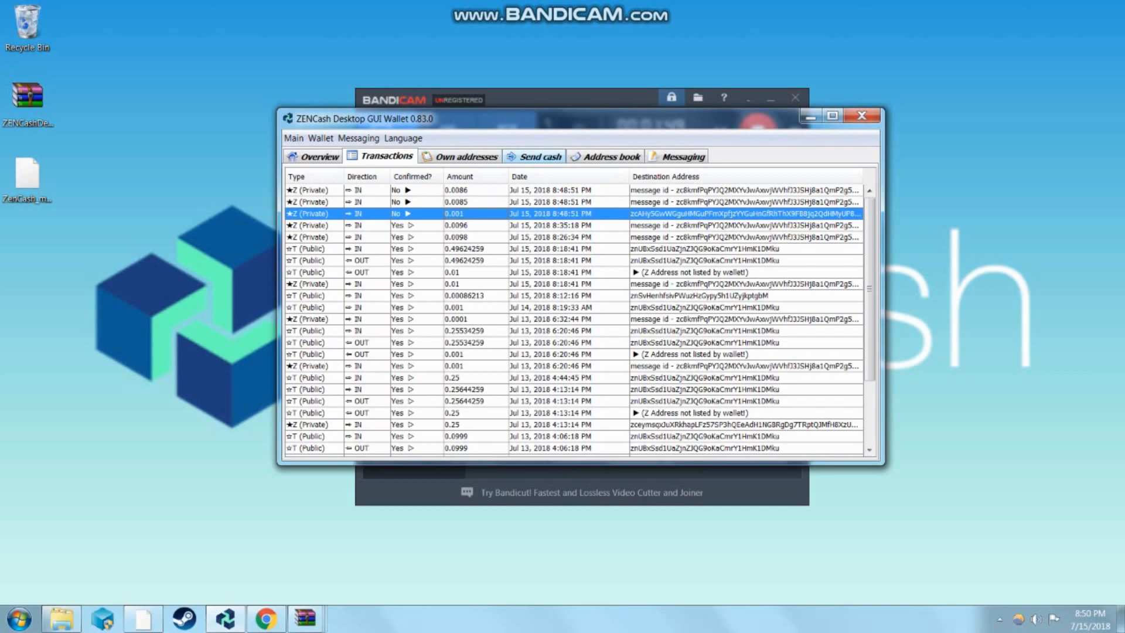
{"action": "left_click", "coordinate": [540, 156]}
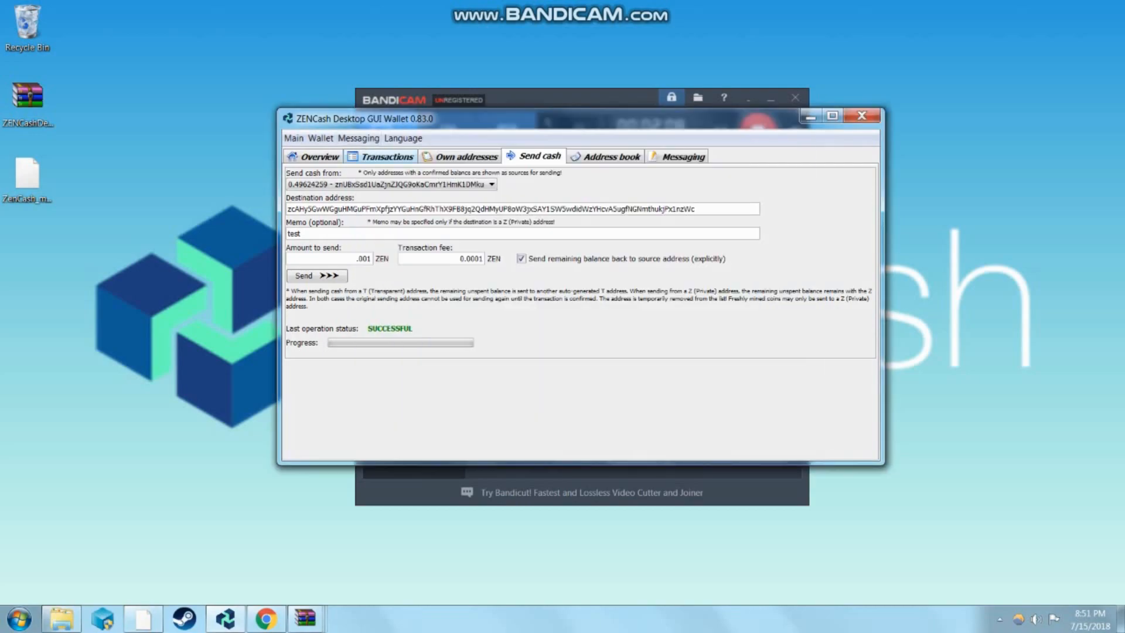
{"action": "left_click", "coordinate": [381, 156]}
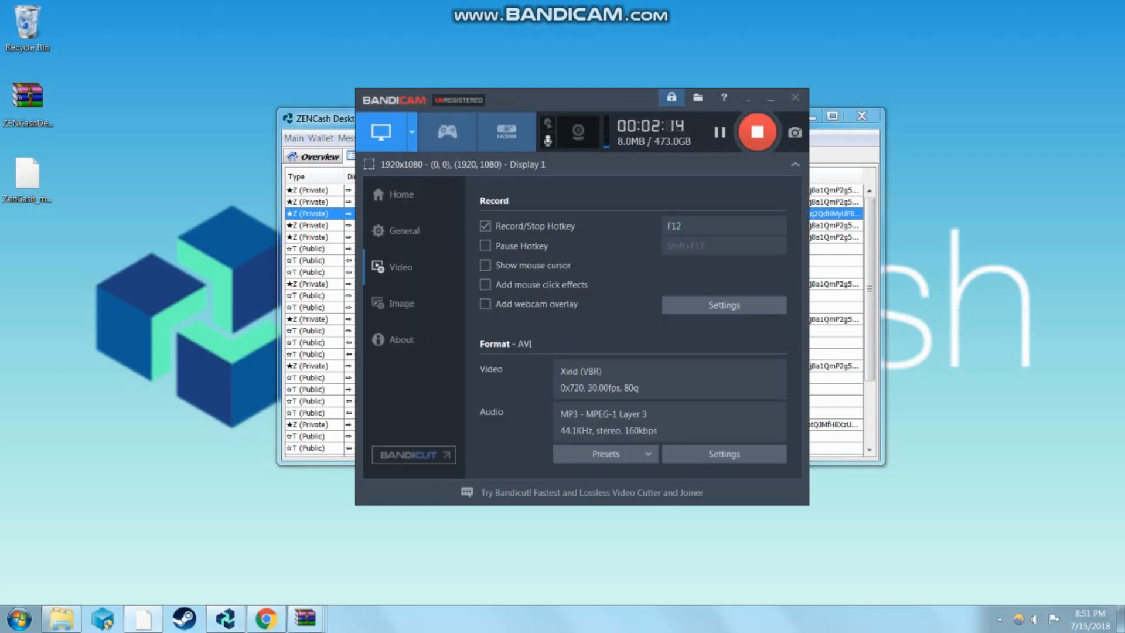
Return to the wallet and check the confirmation status of the three newest private transactions
{"action": "key", "text": "alt+Tab"}
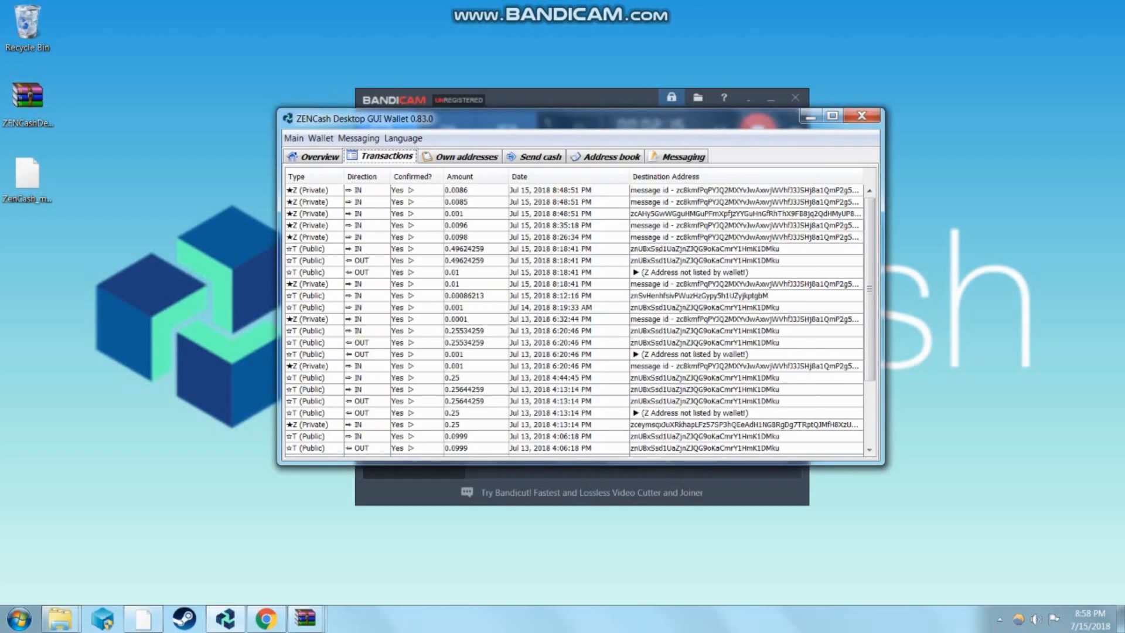
{"action": "key", "text": "Tab"}
{"action": "key", "text": "Down"}
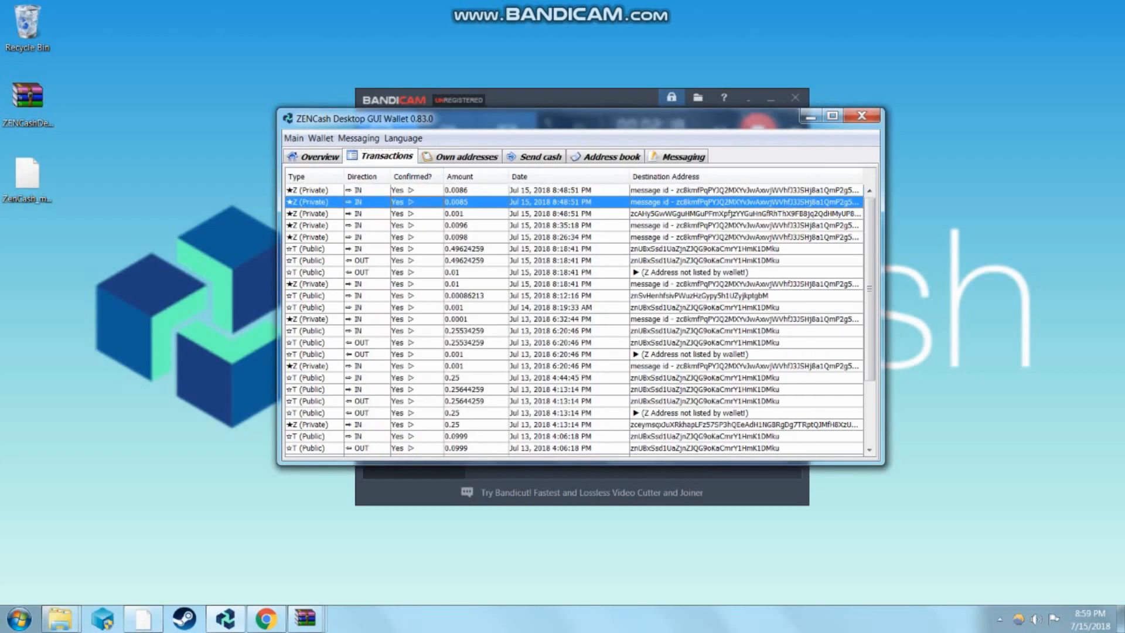
{"action": "key", "text": "Down"}
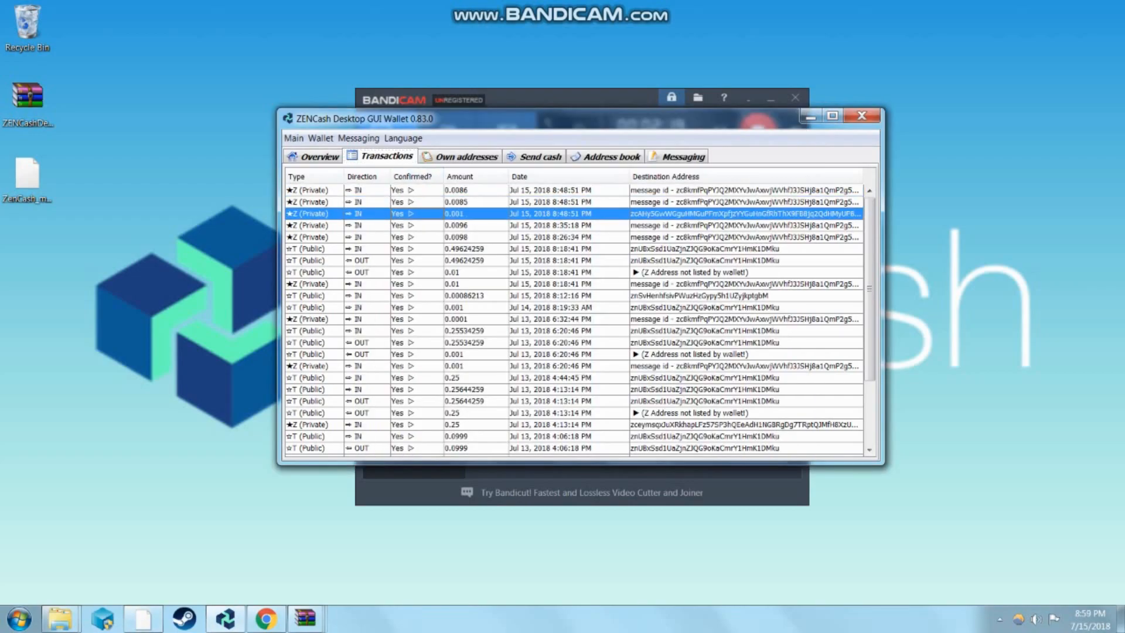
{"action": "key", "text": "Up"}
{"action": "key", "text": "Up"}
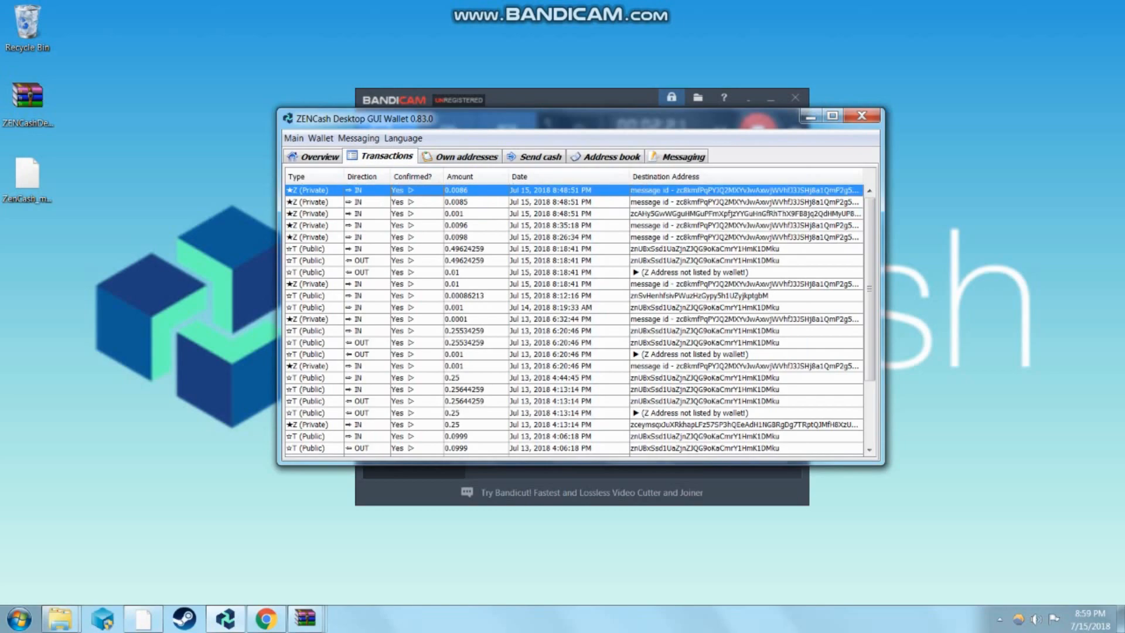
Show the newest 0.0086 ZEN transaction in the block explorer and examine its number of confirmations
{"action": "right_click", "coordinate": [667, 189]}
{"action": "left_click", "coordinate": [716, 254]}
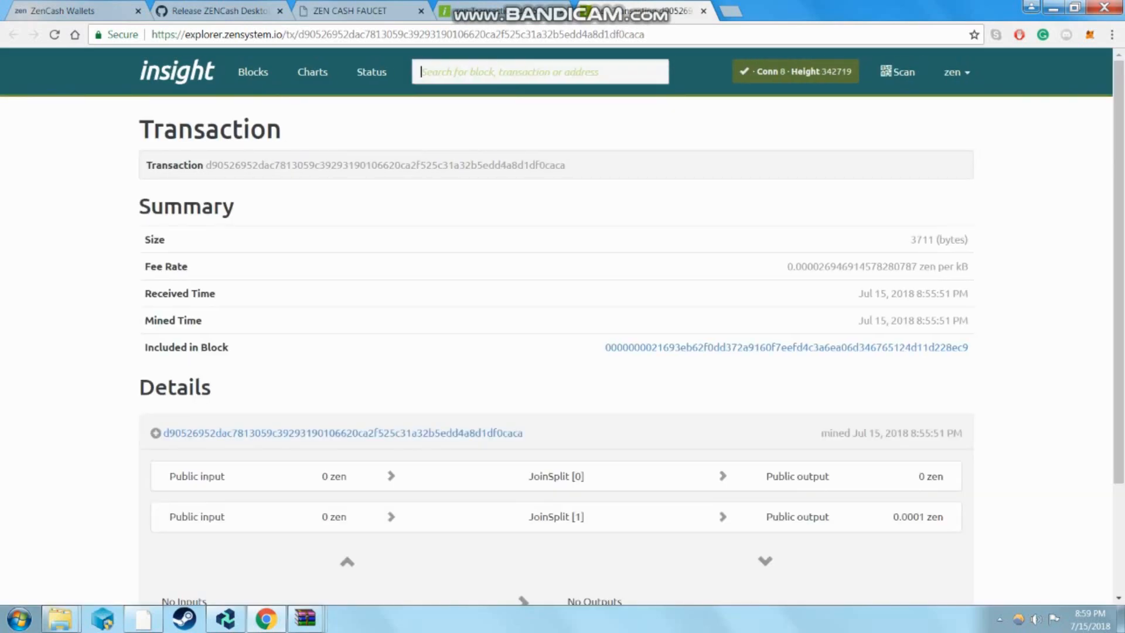
{"action": "scroll", "coordinate": [556, 352], "scroll_direction": "down", "scroll_amount": 3}
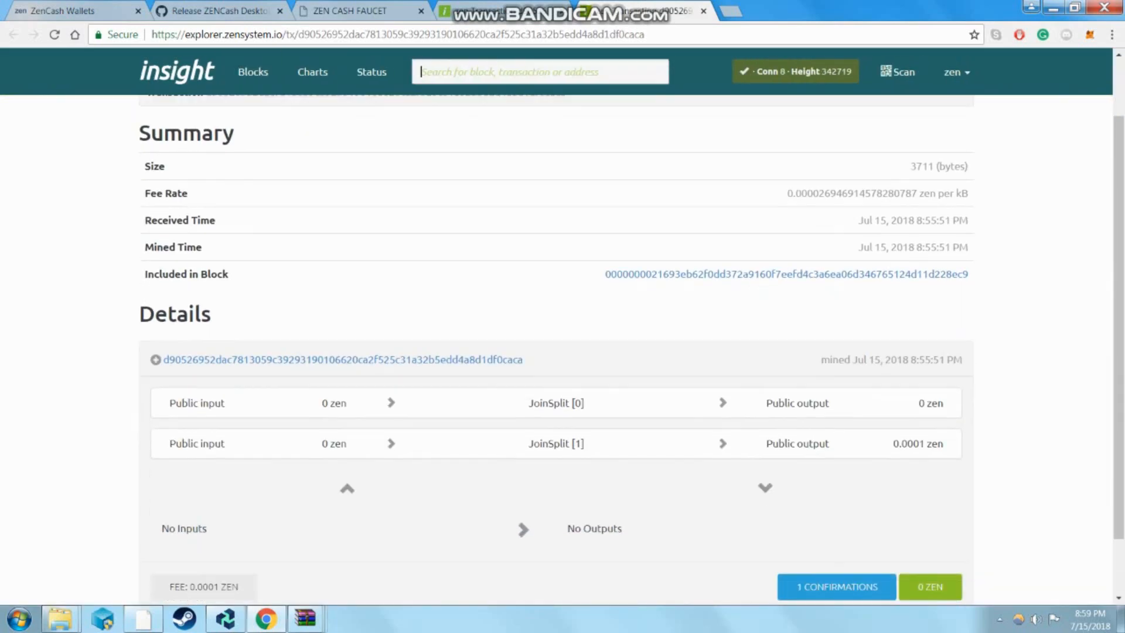
{"action": "left_click_drag", "start_coordinate": [796, 516], "coordinate": [944, 516]}
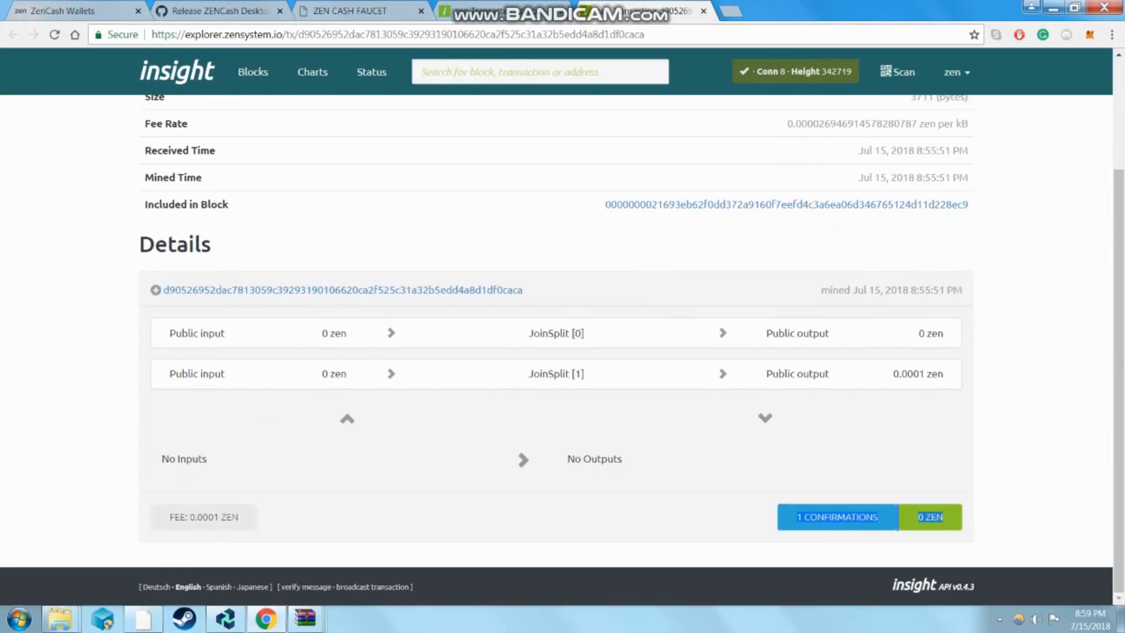
{"action": "left_click", "coordinate": [944, 517]}
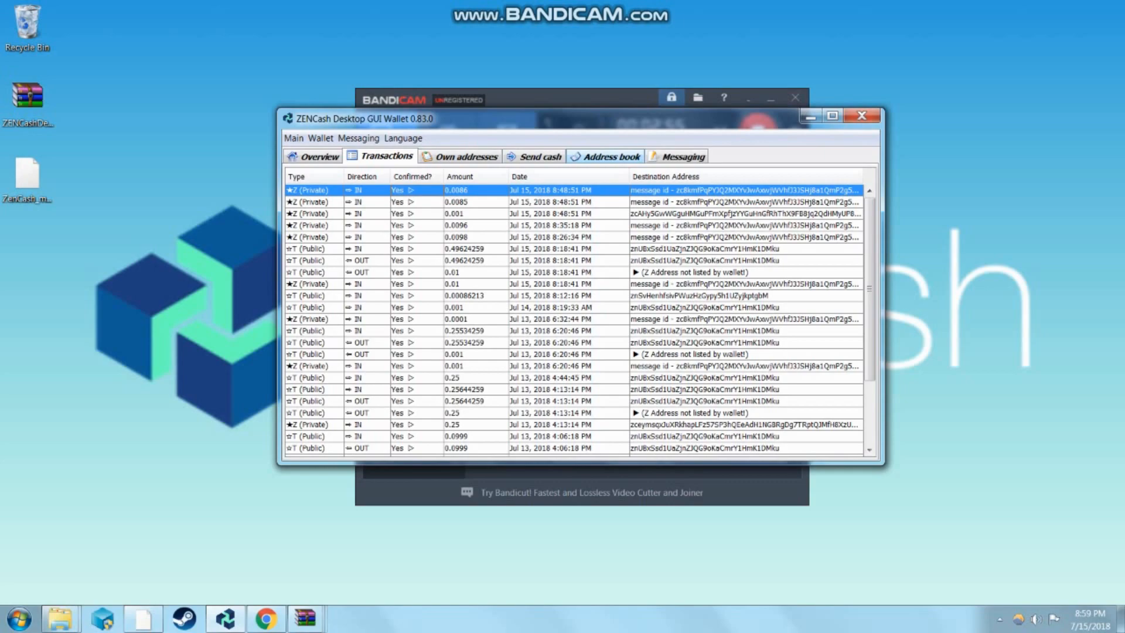
View the messaging conversation and examine the message "Henlo" received from the contact
{"action": "left_click", "coordinate": [682, 157]}
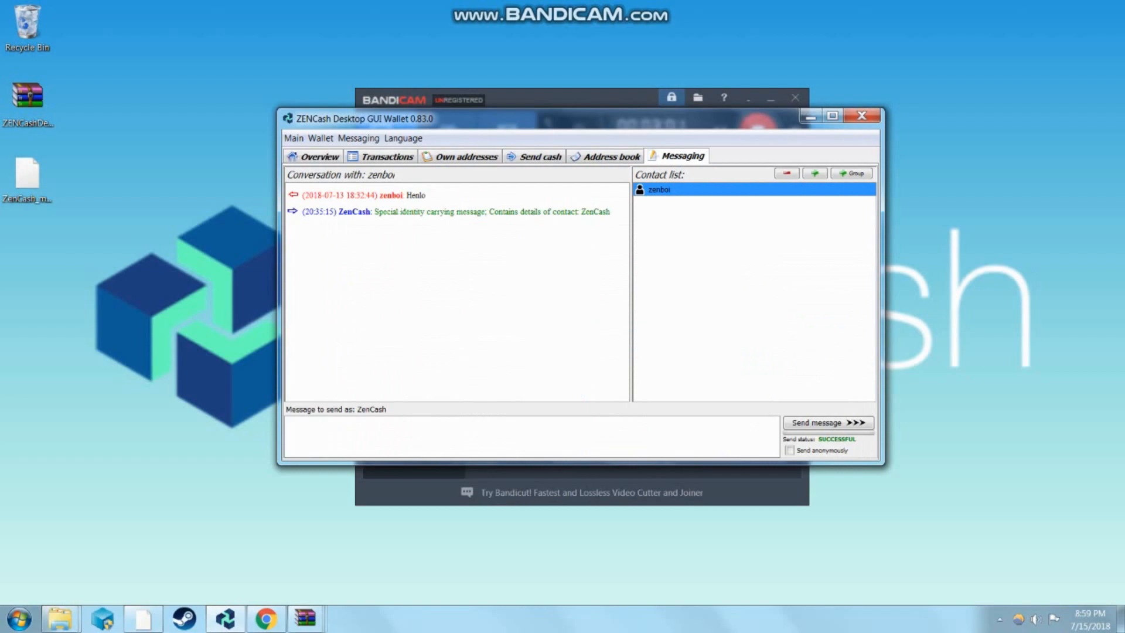
{"action": "left_click_drag", "start_coordinate": [403, 196], "coordinate": [422, 195]}
{"action": "left_click", "coordinate": [423, 196]}
Examine the nickname, sender identification T address and send/receive Z address of the own messaging identity, and close it without saving
{"action": "left_click", "coordinate": [359, 138]}
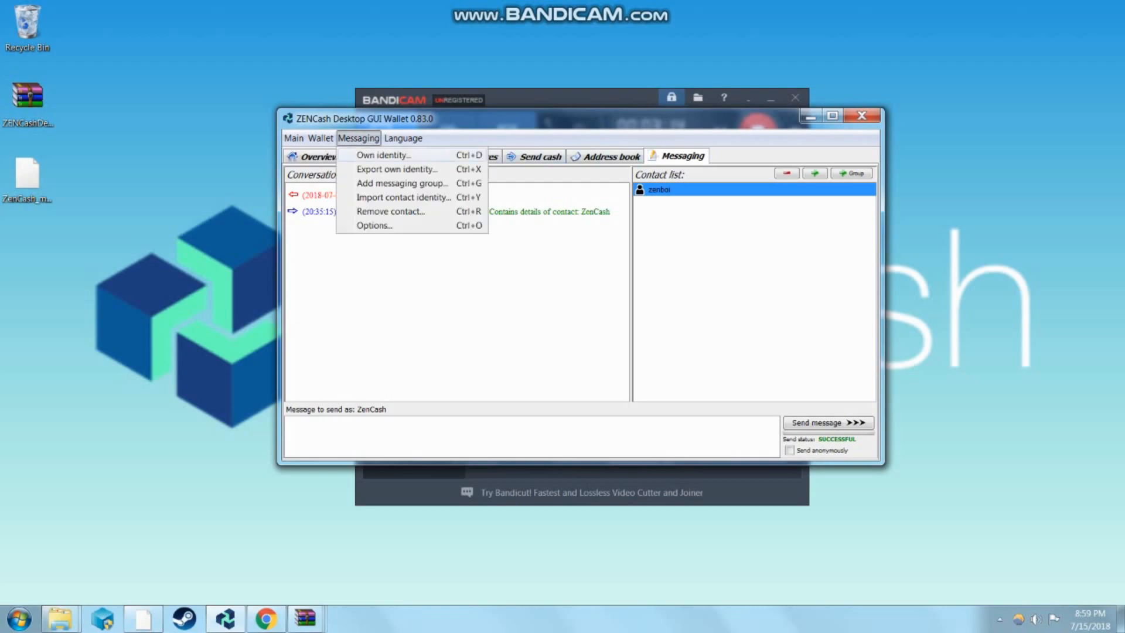
{"action": "left_click", "coordinate": [377, 153]}
{"action": "mouse_move", "coordinate": [521, 218]}
{"action": "left_mouse_down"}
{"action": "mouse_move", "coordinate": [537, 219]}
{"action": "mouse_move", "coordinate": [508, 218]}
{"action": "left_mouse_up"}
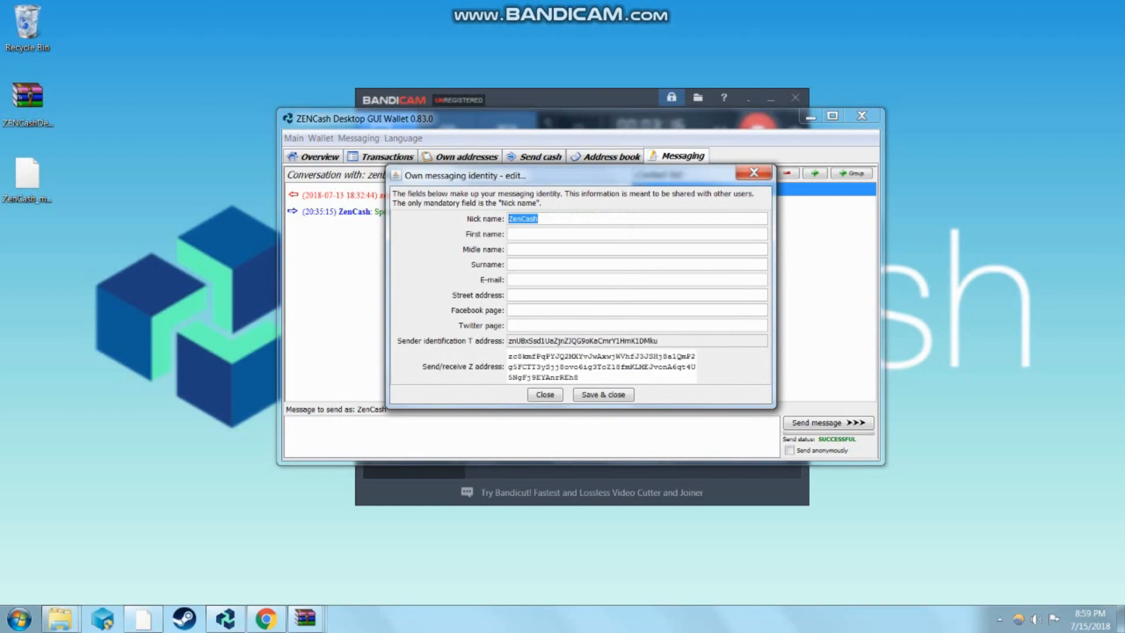
{"action": "left_click", "coordinate": [509, 295]}
{"action": "left_click_drag", "start_coordinate": [537, 219], "coordinate": [508, 218]}
{"action": "left_click", "coordinate": [538, 218]}
{"action": "left_click_drag", "start_coordinate": [508, 341], "coordinate": [658, 340]}
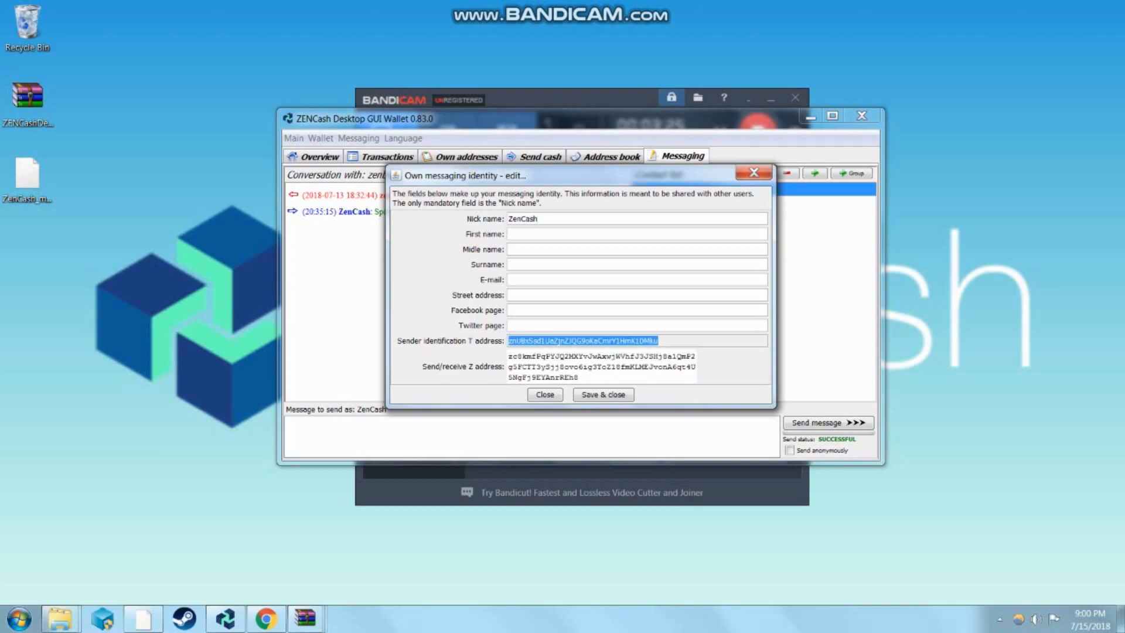
{"action": "left_click_drag", "start_coordinate": [512, 356], "coordinate": [588, 367]}
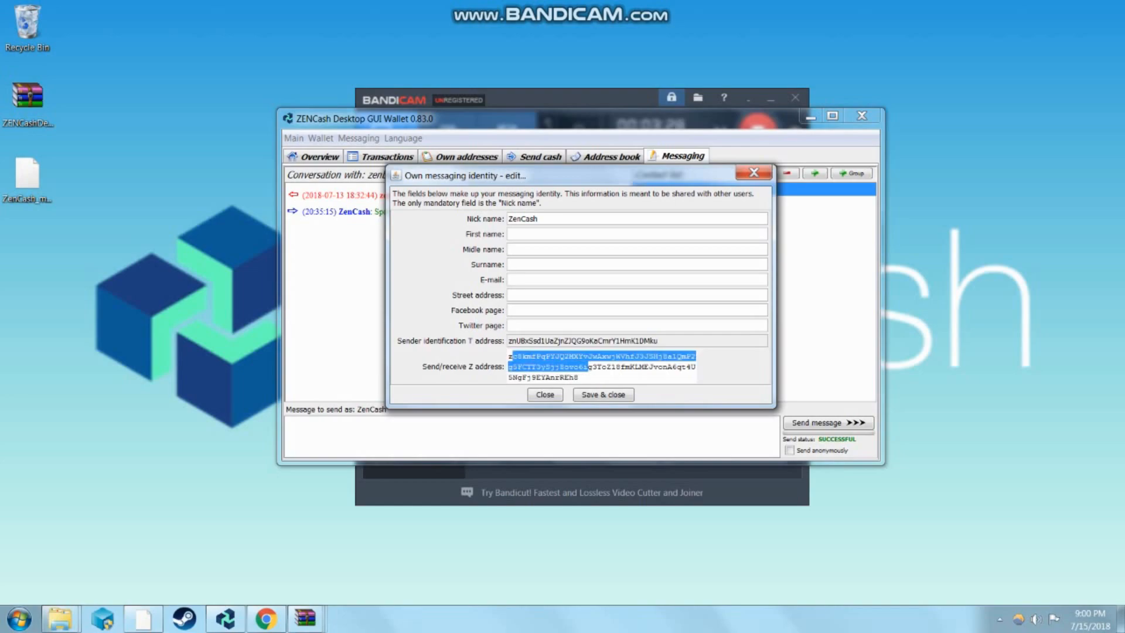
{"action": "left_click_drag", "start_coordinate": [508, 356], "coordinate": [579, 378]}
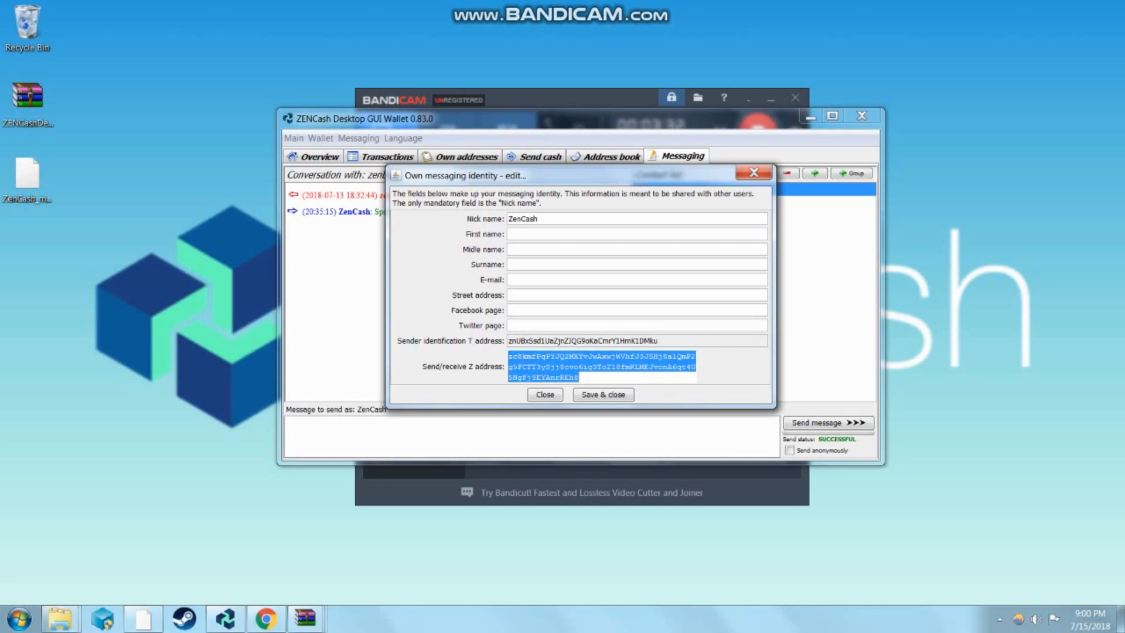
{"action": "left_click", "coordinate": [545, 395]}
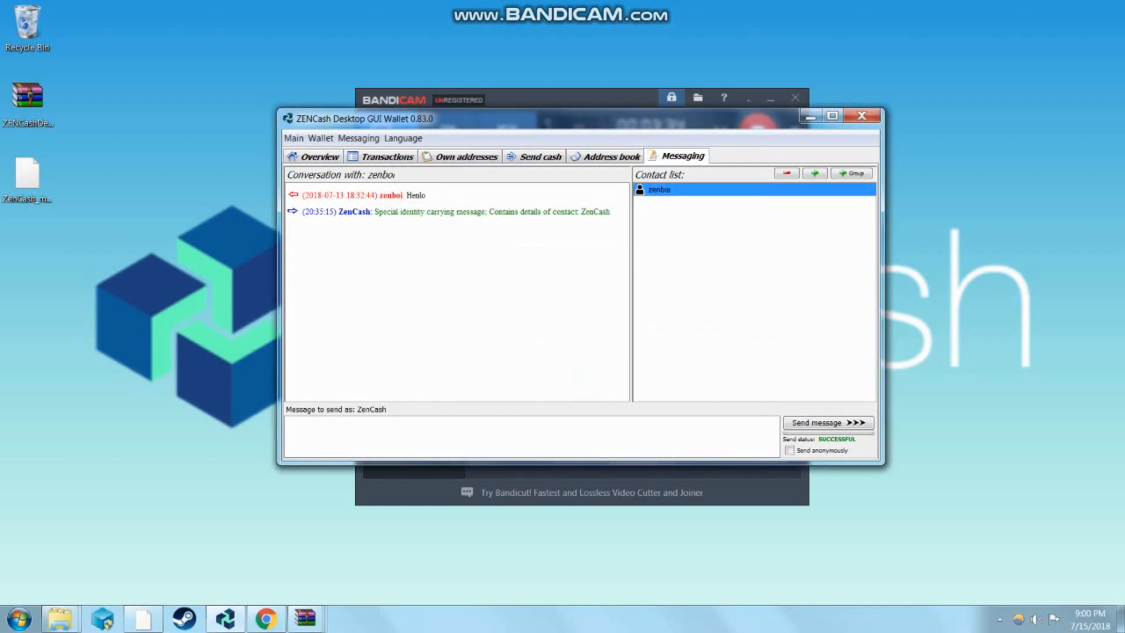
Examine the messaging options for the ZEN amount sent with every message and the transaction fee, and close them without saving
{"action": "left_click", "coordinate": [359, 138]}
{"action": "mouse_move", "coordinate": [403, 139]}
{"action": "mouse_move", "coordinate": [359, 138]}
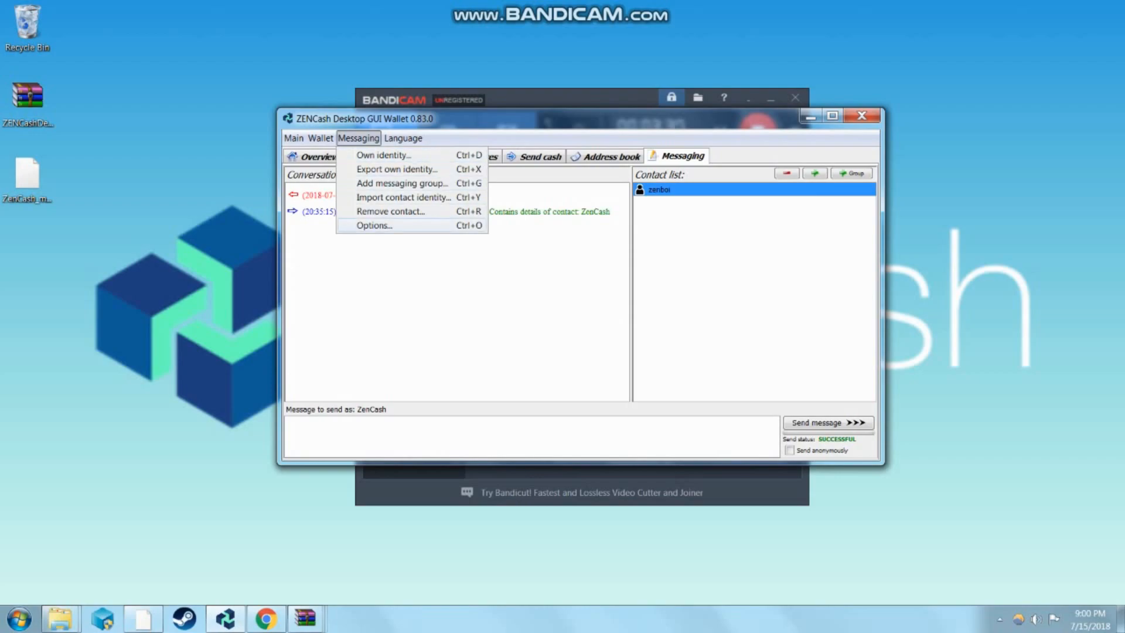
{"action": "left_click", "coordinate": [374, 225]}
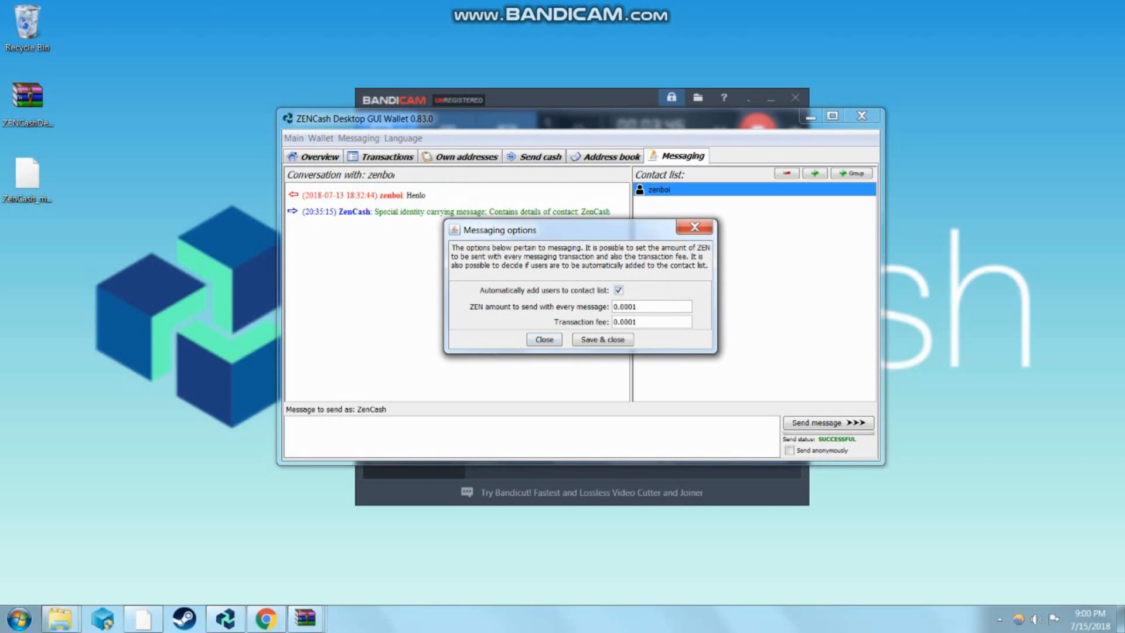
{"action": "left_click_drag", "start_coordinate": [638, 307], "coordinate": [612, 307]}
{"action": "left_click", "coordinate": [641, 307]}
{"action": "left_click_drag", "start_coordinate": [638, 307], "coordinate": [632, 307]}
{"action": "left_click", "coordinate": [638, 307]}
{"action": "left_click_drag", "start_coordinate": [639, 322], "coordinate": [612, 322]}
{"action": "left_click", "coordinate": [642, 322]}
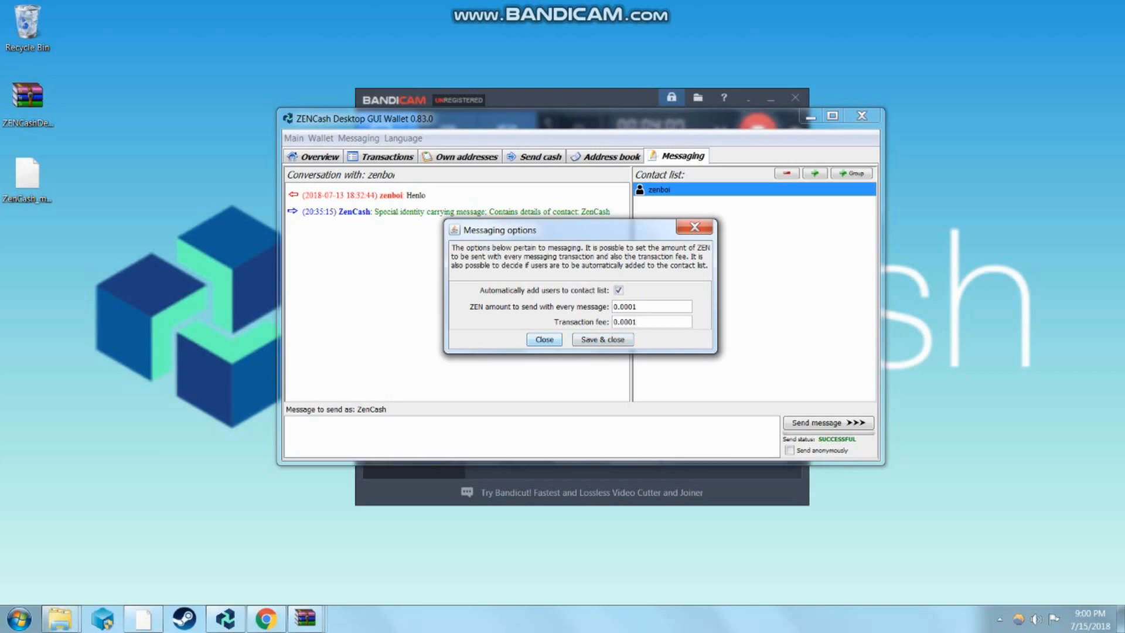
{"action": "left_click", "coordinate": [544, 339]}
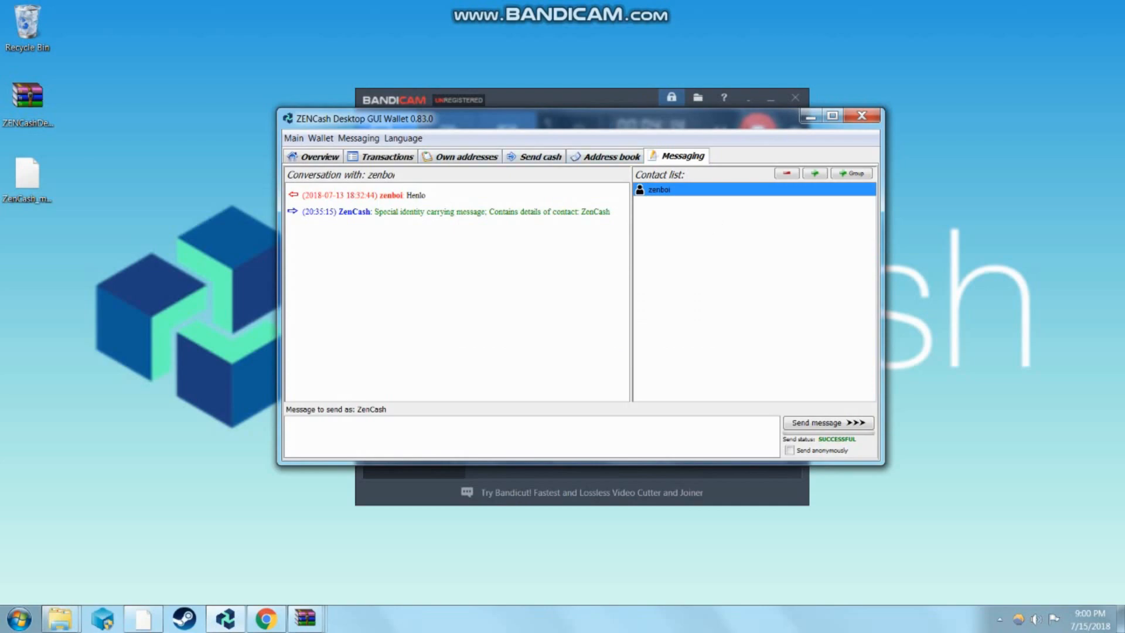
Try adding a new address book contact named "a" and cancel at the address entry
{"action": "left_click", "coordinate": [606, 157]}
{"action": "left_click", "coordinate": [466, 438]}
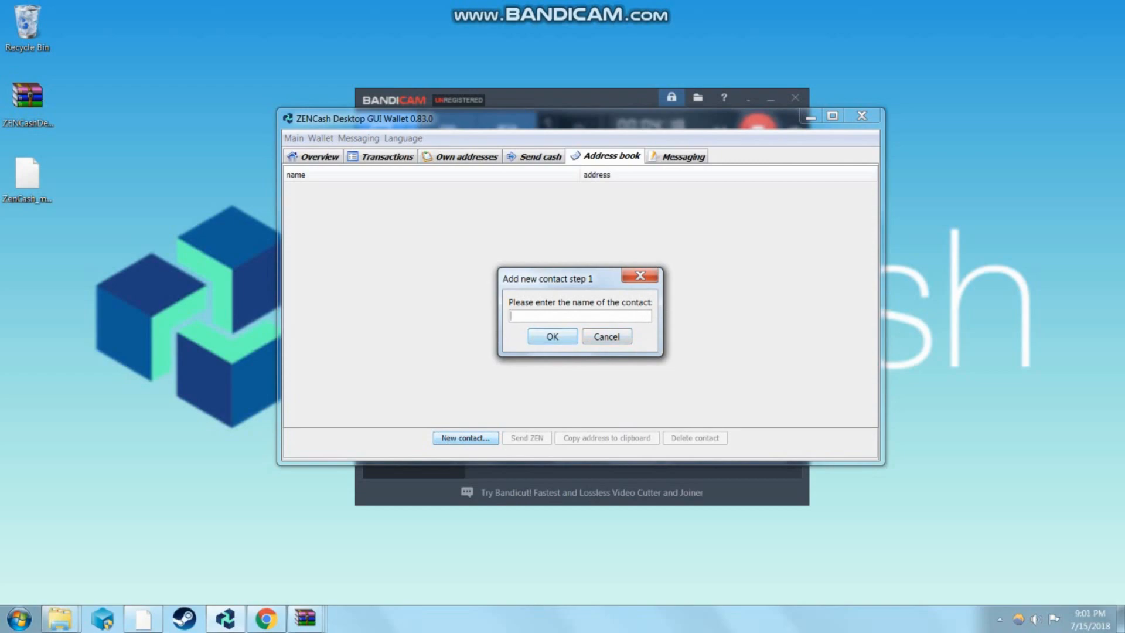
{"action": "type", "text": "a"}
{"action": "key", "text": "Return"}
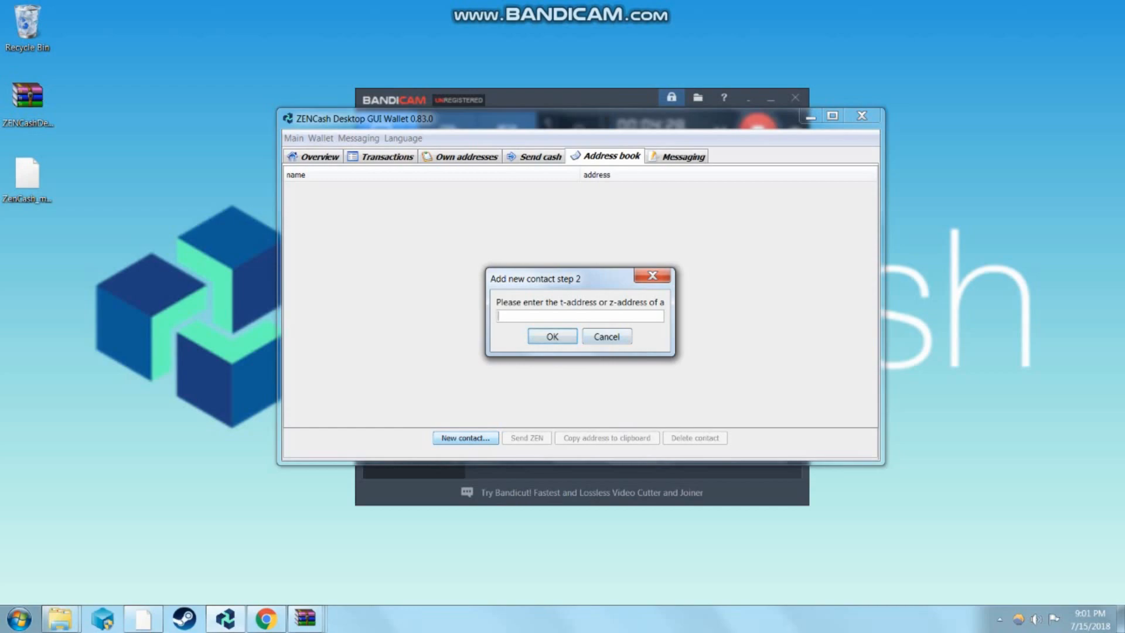
{"action": "left_click", "coordinate": [607, 337]}
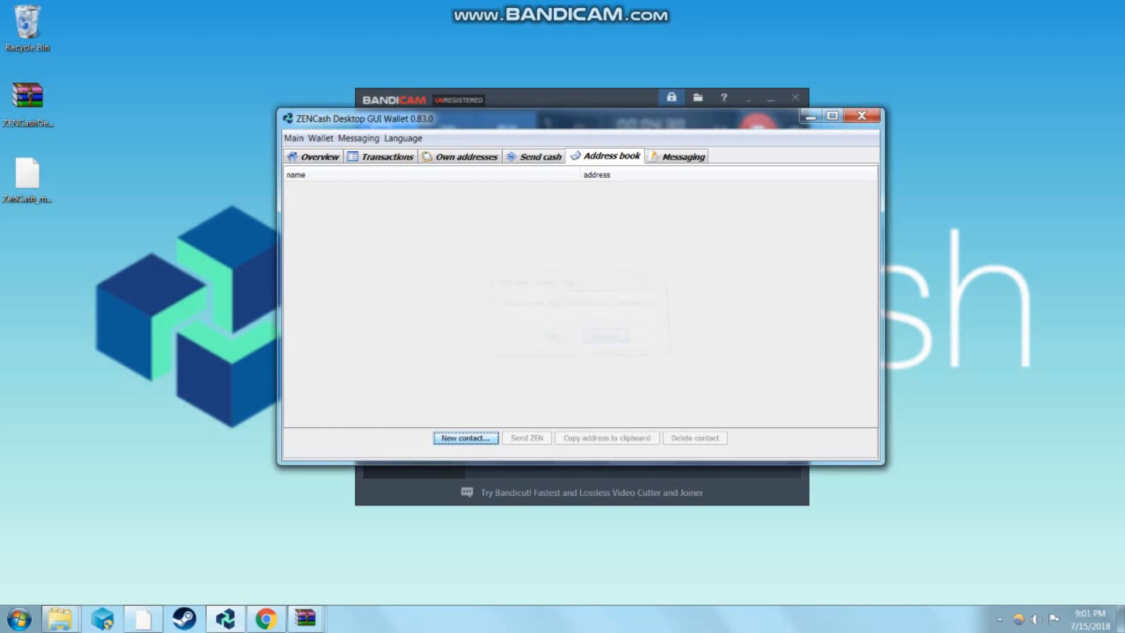
Start importing a contact's messaging identity, browse the identity JSON files on the desktop, and cancel the import
{"action": "left_click", "coordinate": [682, 156]}
{"action": "left_click", "coordinate": [815, 173]}
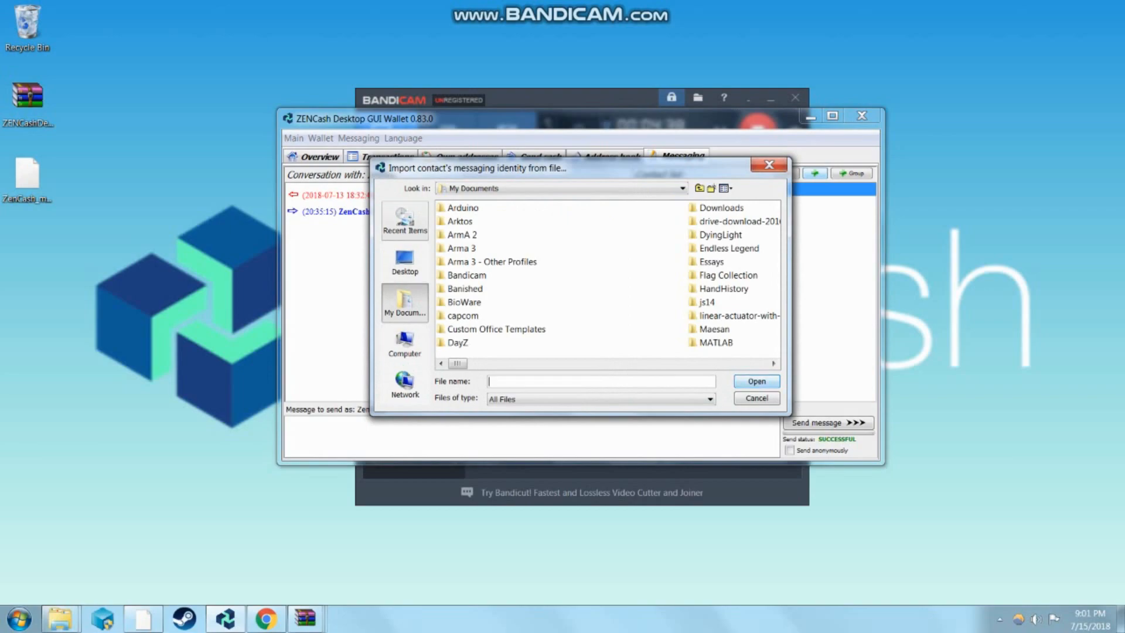
{"action": "left_click", "coordinate": [405, 262]}
{"action": "left_click", "coordinate": [511, 302]}
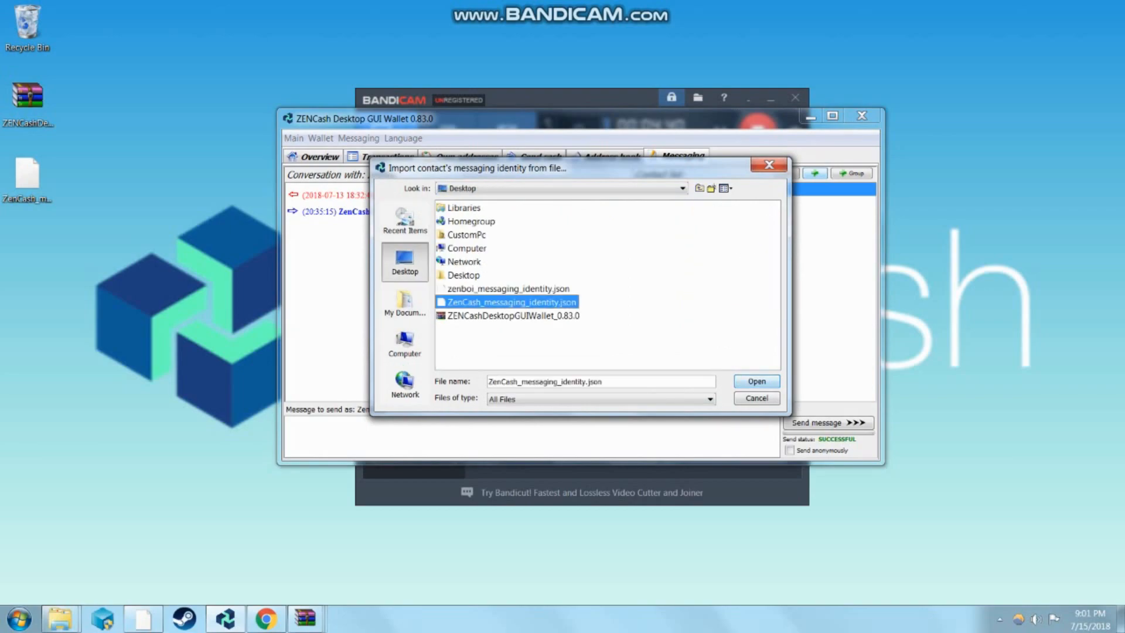
{"action": "left_click", "coordinate": [508, 288]}
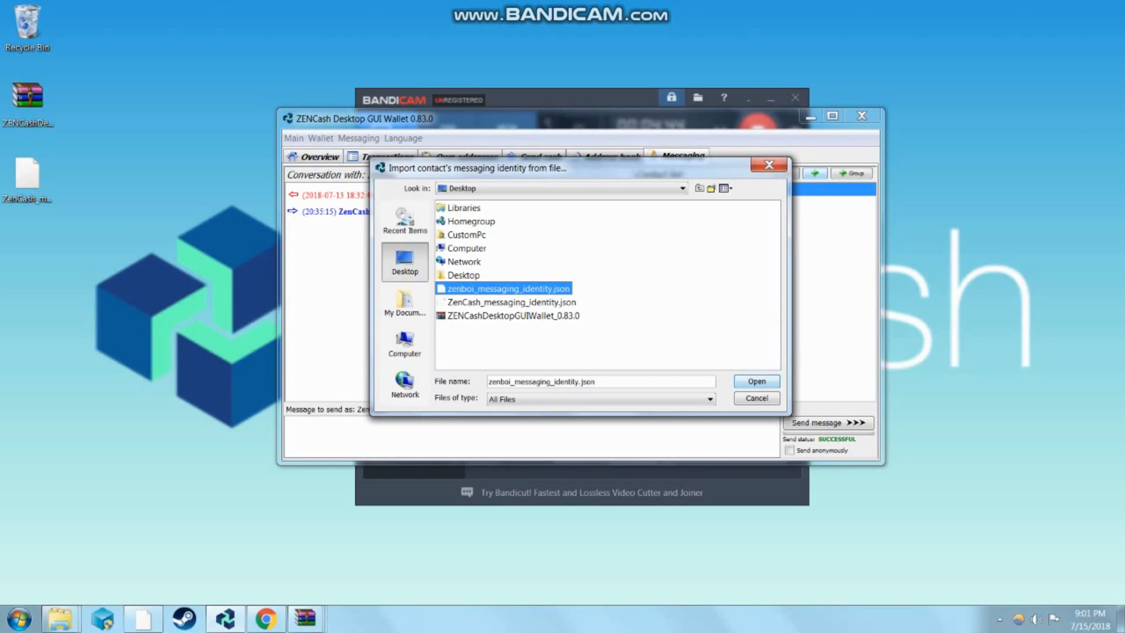
{"action": "left_click", "coordinate": [512, 302]}
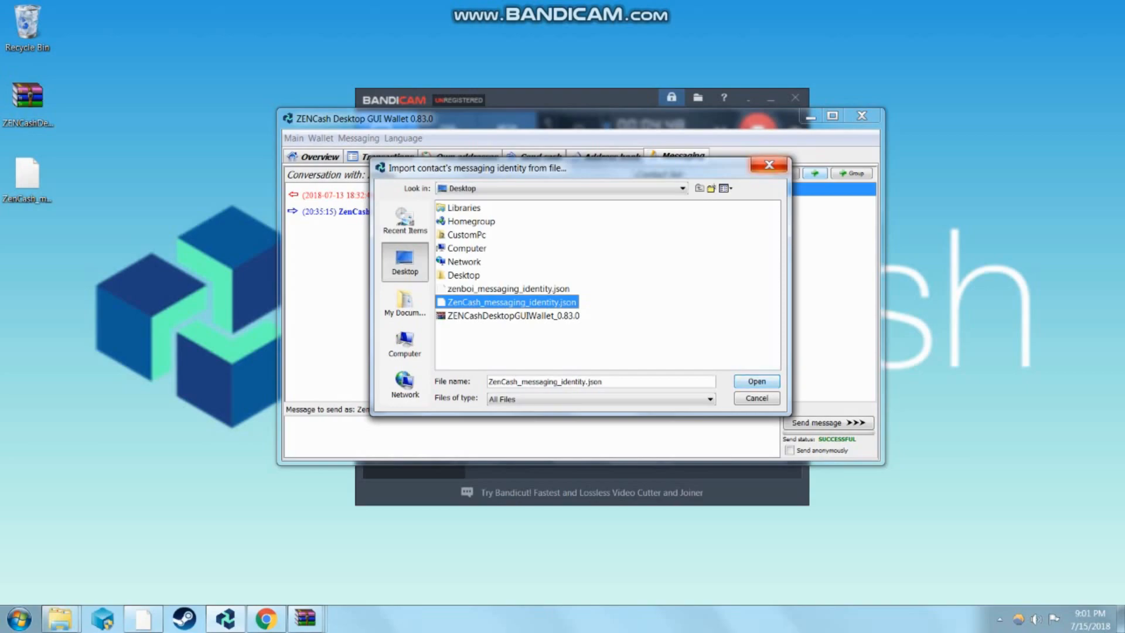
{"action": "key", "text": "Escape"}
Show the messaging contact's details, examine the nickname and the T and Z addresses, and close them
{"action": "right_click", "coordinate": [687, 190]}
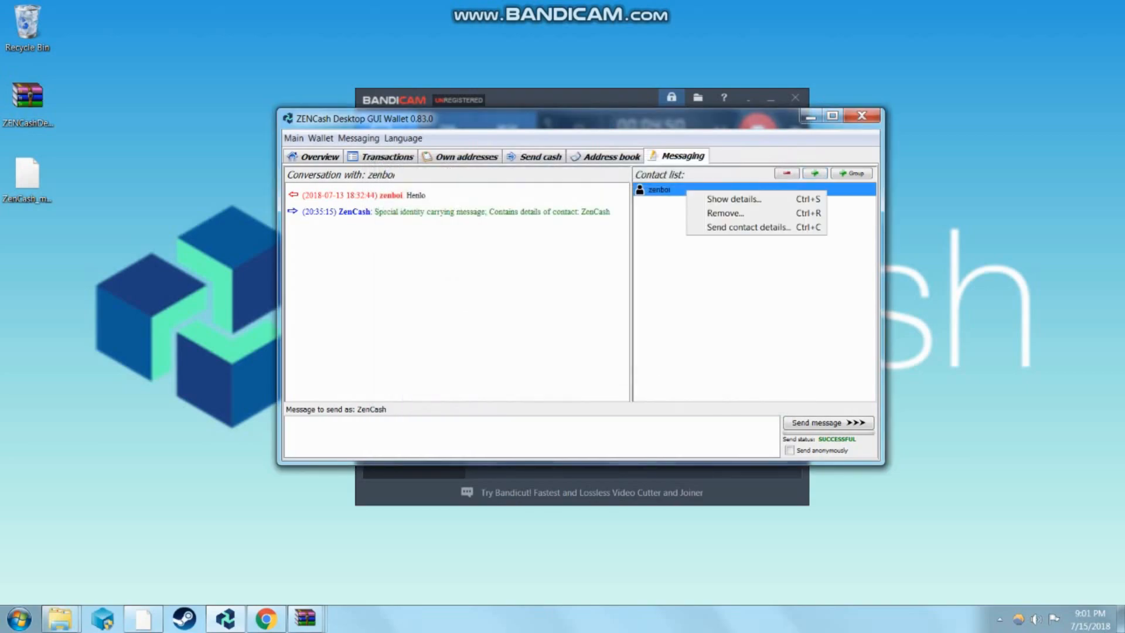
{"action": "left_click", "coordinate": [733, 199]}
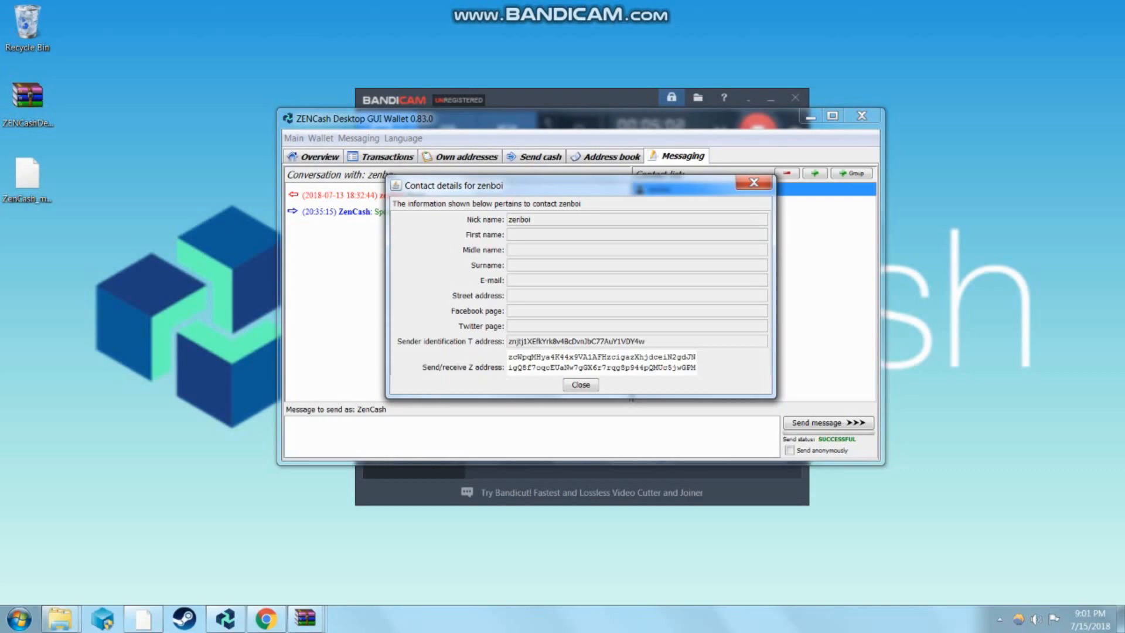
{"action": "left_click", "coordinate": [581, 385]}
Export the own messaging identity to the desktop as ZenCash_messaging_identity.json
{"action": "left_click", "coordinate": [357, 137]}
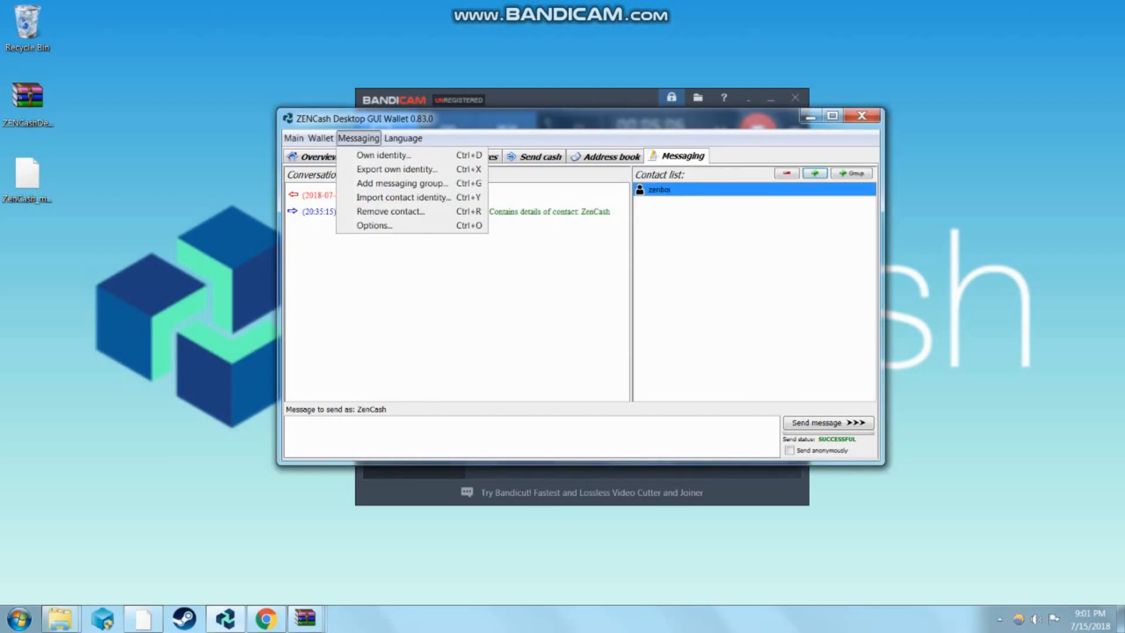
{"action": "left_click", "coordinate": [387, 168]}
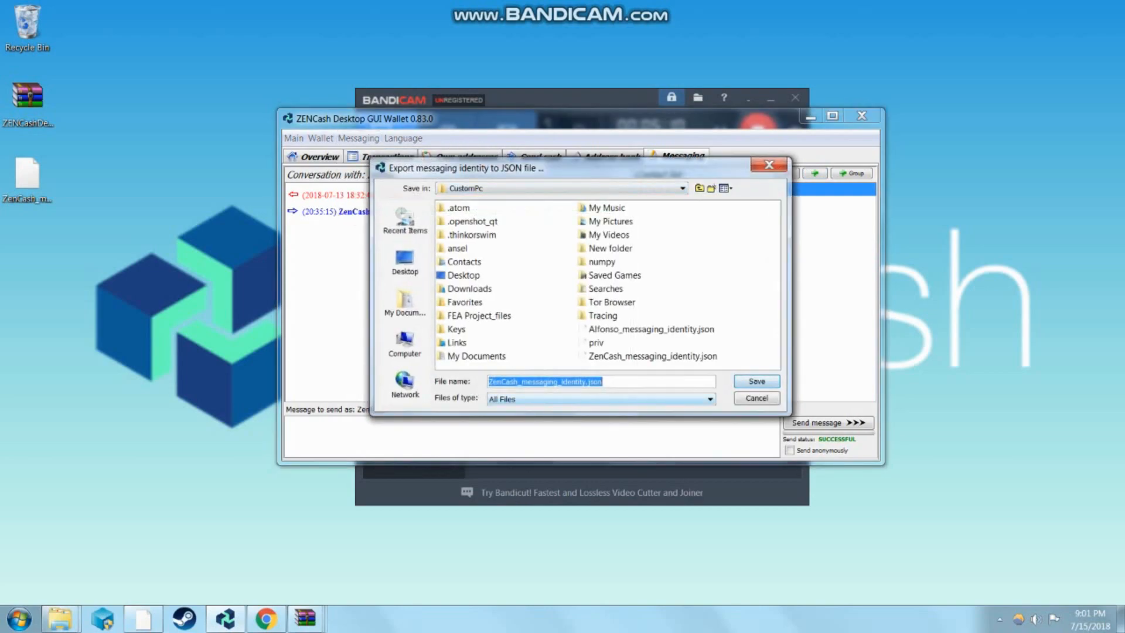
{"action": "left_click", "coordinate": [405, 262]}
{"action": "key", "text": "Return"}
{"action": "key", "text": "Return"}
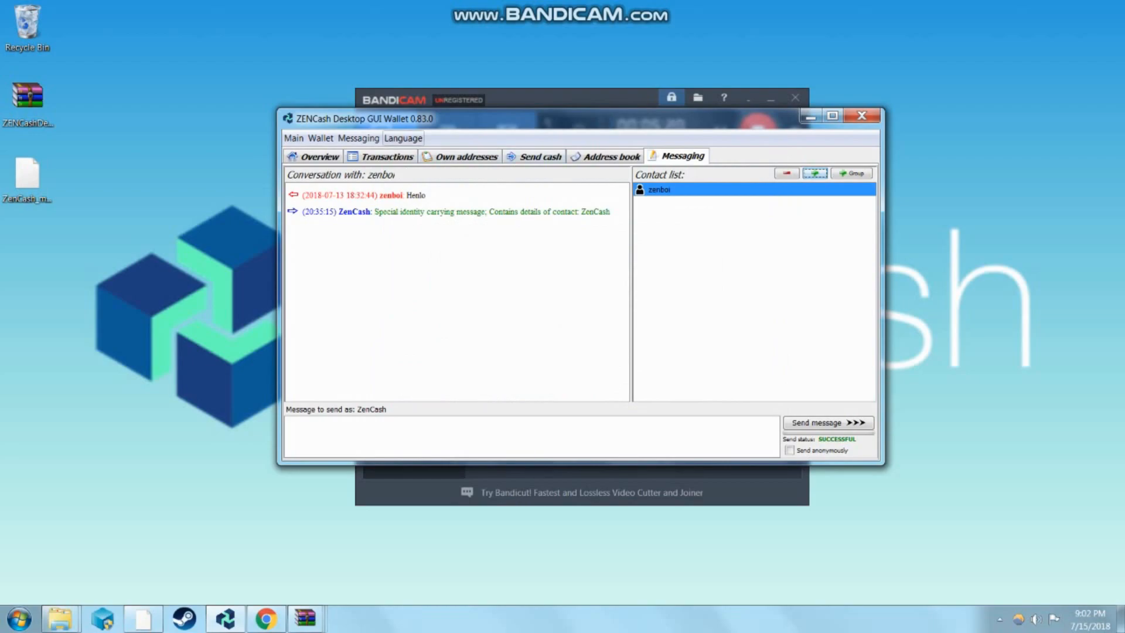
{"action": "left_click", "coordinate": [359, 138]}
{"action": "left_click", "coordinate": [404, 197]}
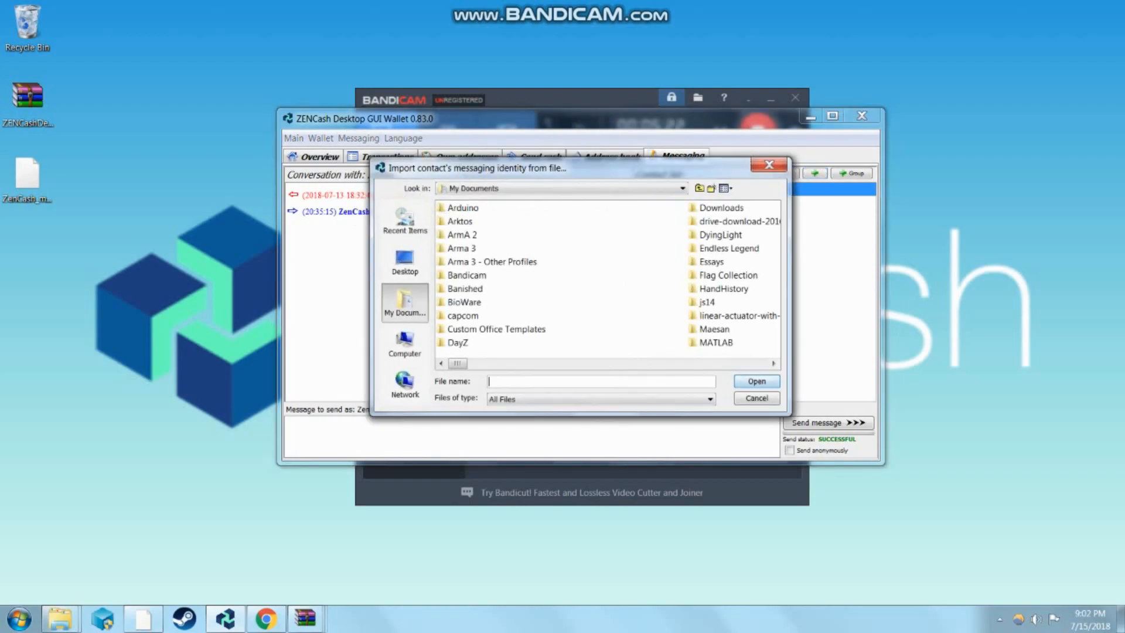
{"action": "left_click", "coordinate": [780, 168]}
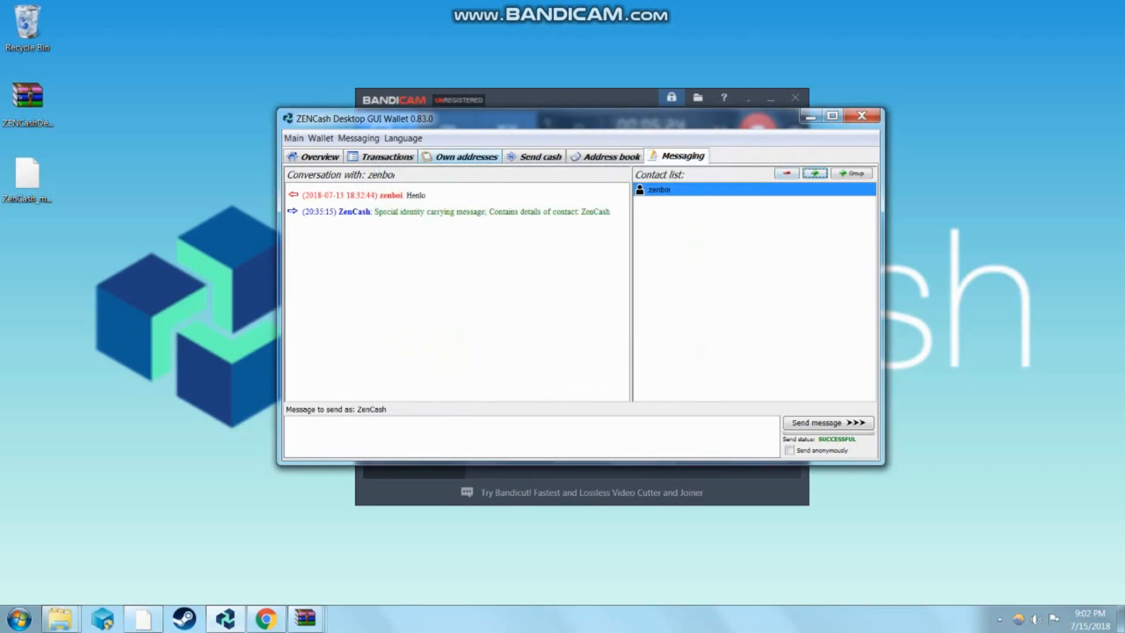
{"action": "left_click", "coordinate": [606, 156]}
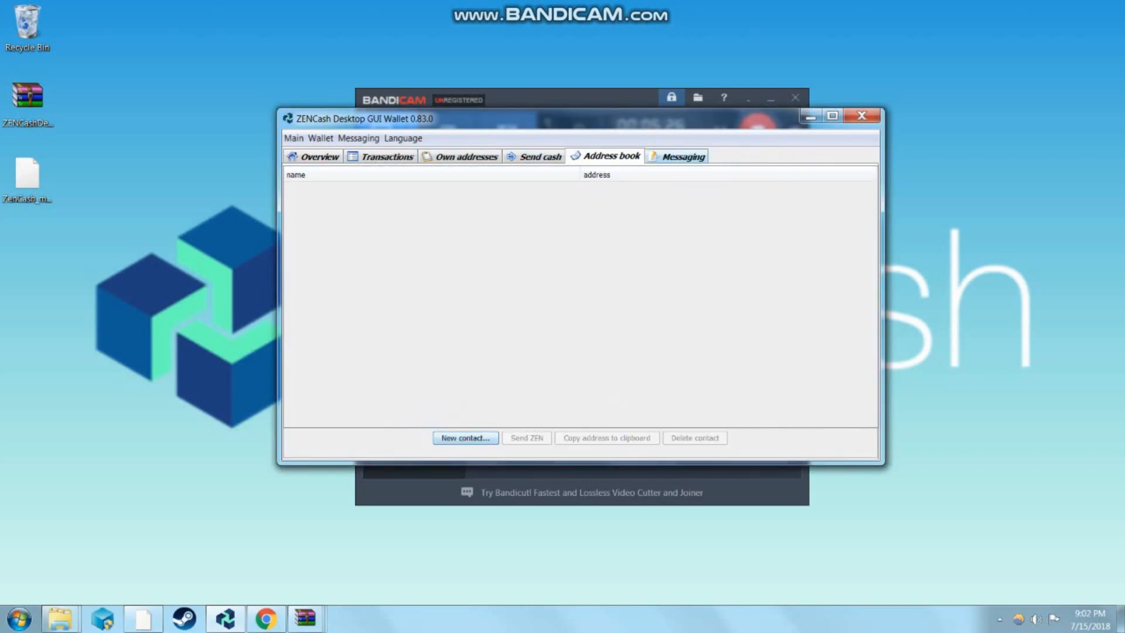
Send the message "Hello" to the contact in the messaging conversation
{"action": "left_click", "coordinate": [683, 157]}
{"action": "type", "text": "Hello"}
{"action": "key", "text": "Tab"}
{"action": "key", "text": "space"}
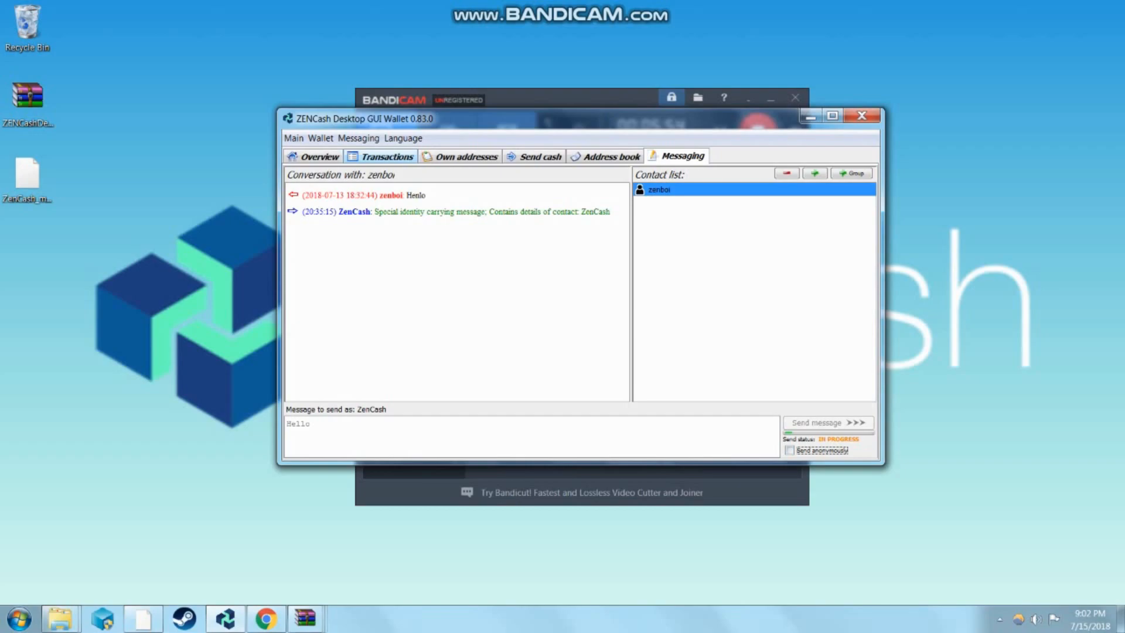
Examine the balance of the "message id" private address among the wallet's own addresses
{"action": "left_click", "coordinate": [387, 157]}
{"action": "left_click", "coordinate": [466, 156]}
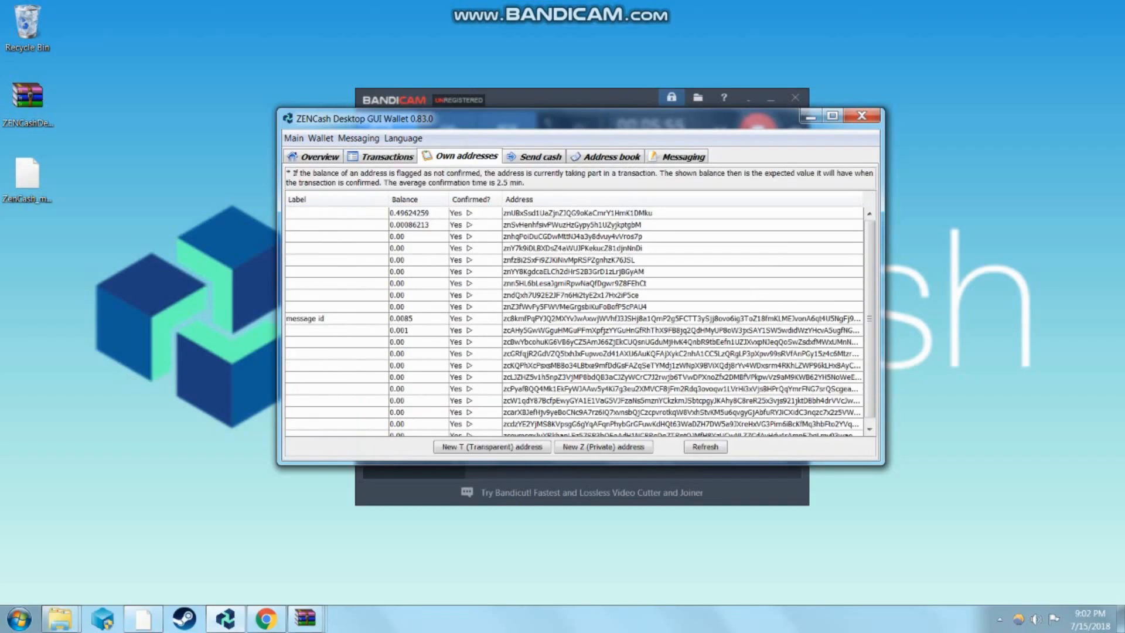
{"action": "left_click", "coordinate": [562, 318]}
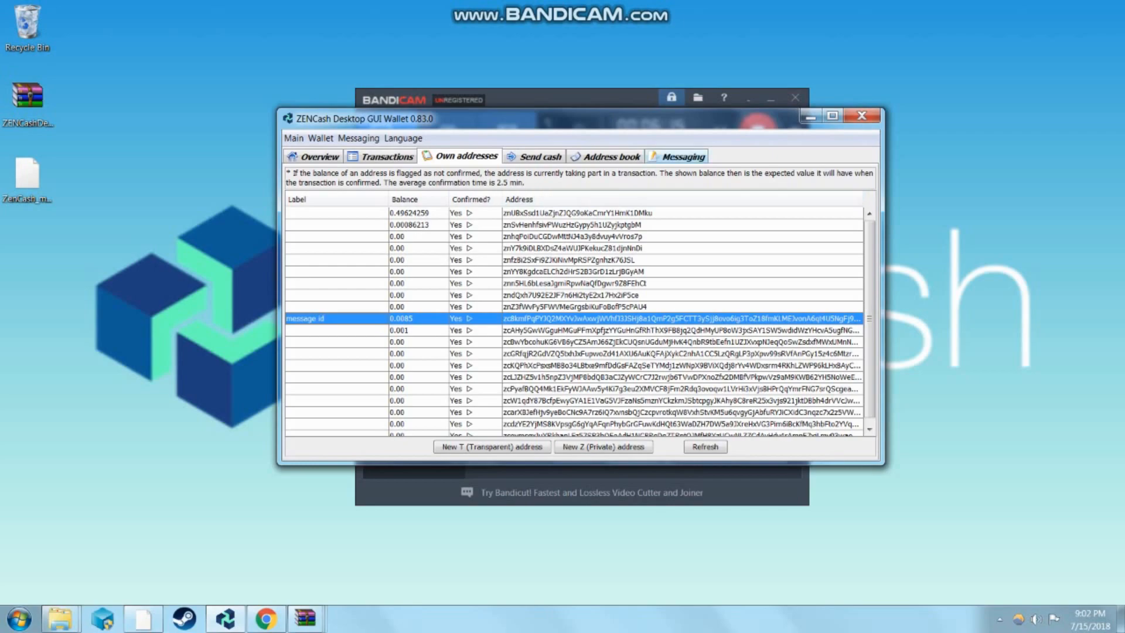
Check the send status of the "Hello" message and view the wallet overview
{"action": "left_click", "coordinate": [678, 156]}
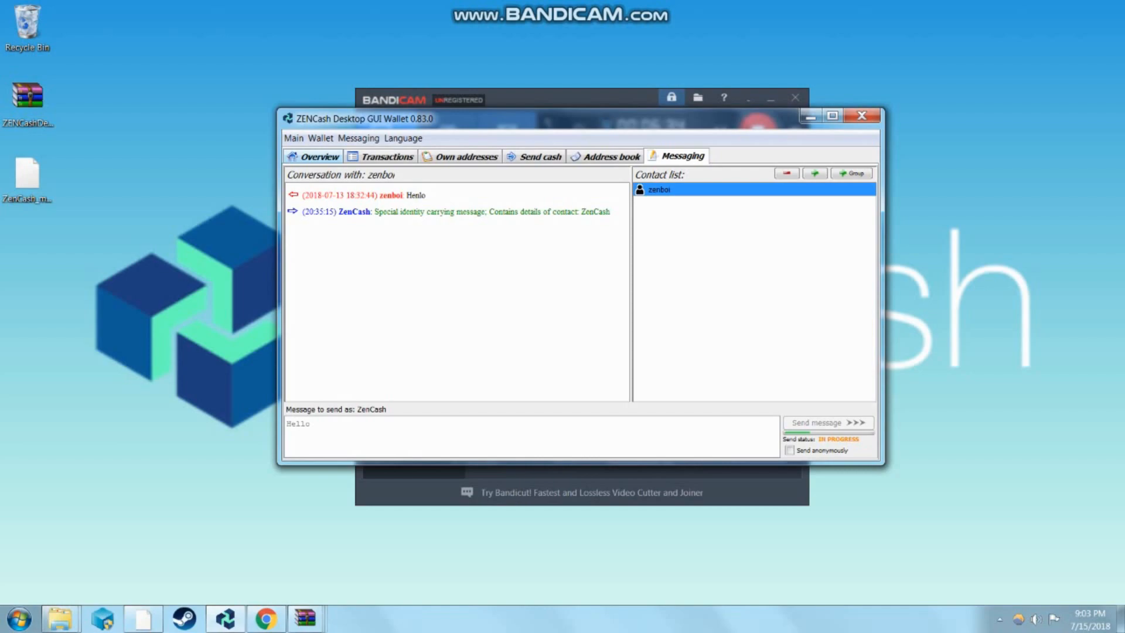
{"action": "left_click", "coordinate": [314, 157]}
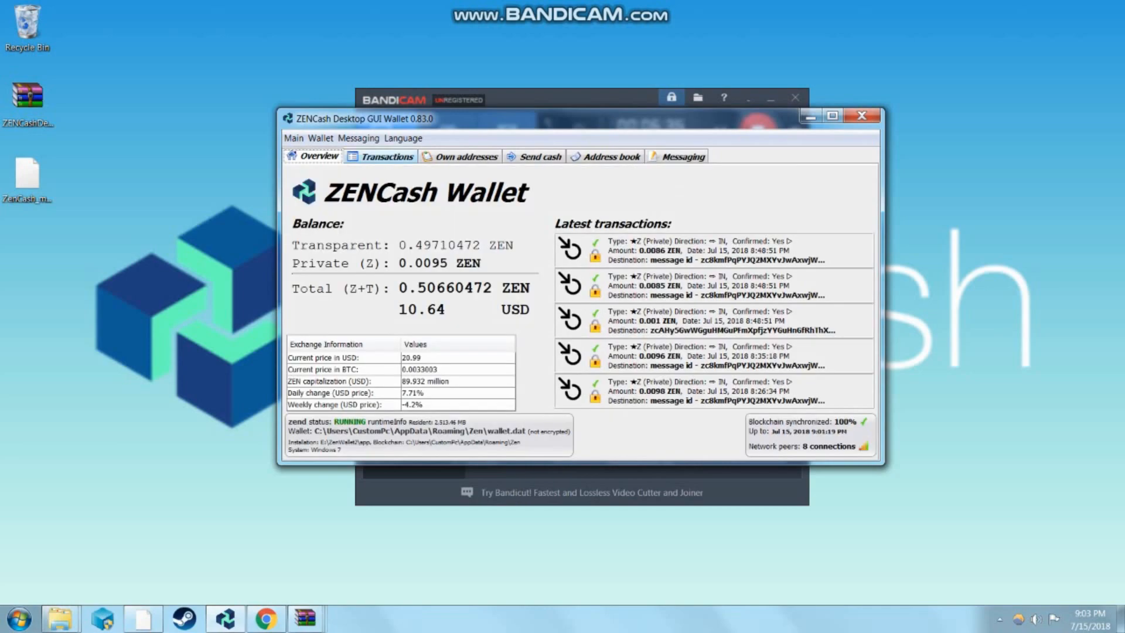